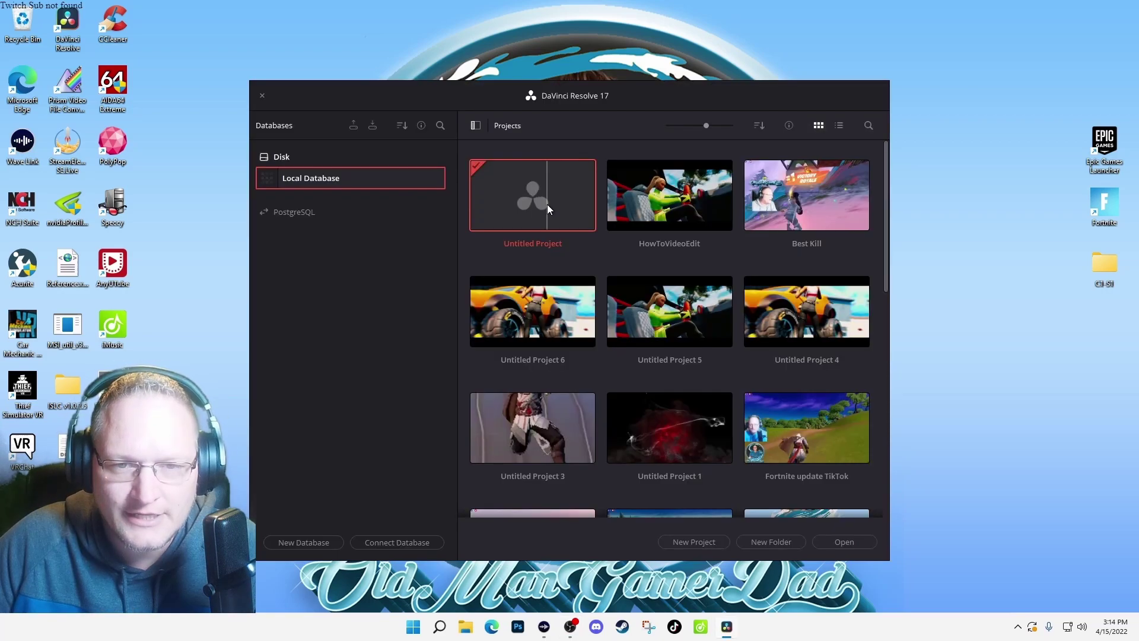
# - Open the Untitled Project and set its timeline to 1080 x 1920 at 60 fps
pyautogui.doubleClick(547, 204)
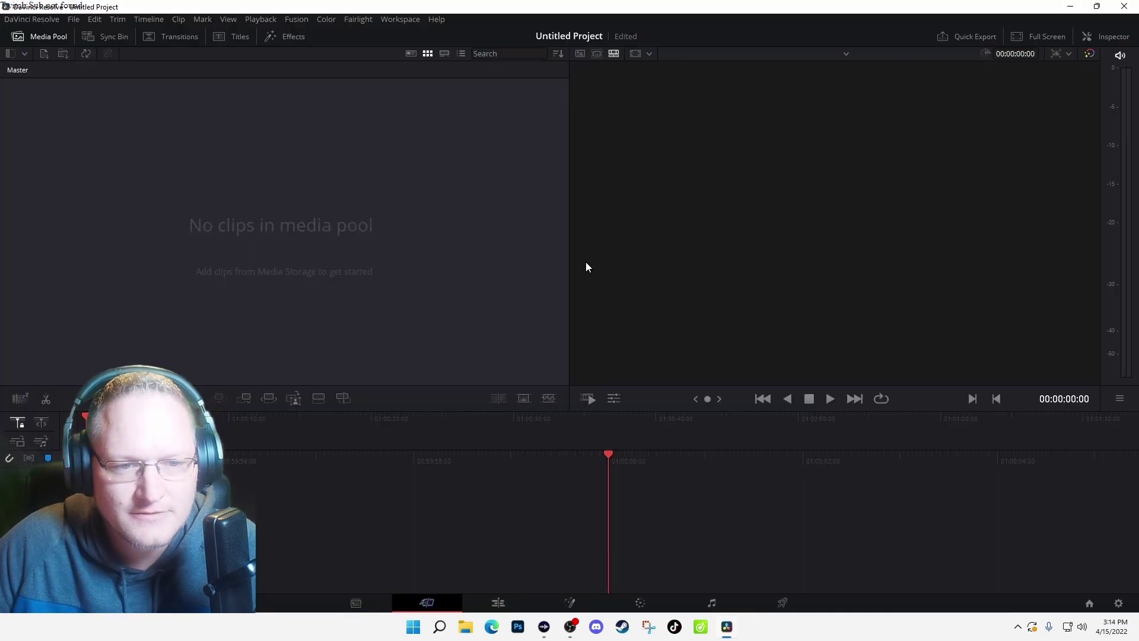
pyautogui.click(74, 19)
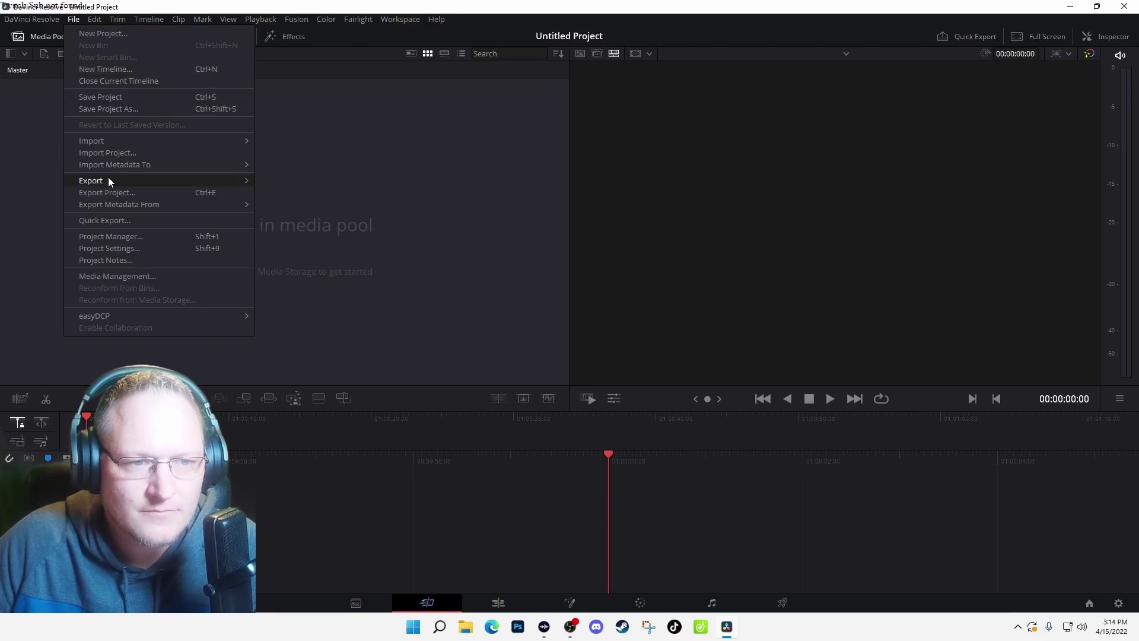
pyautogui.click(119, 248)
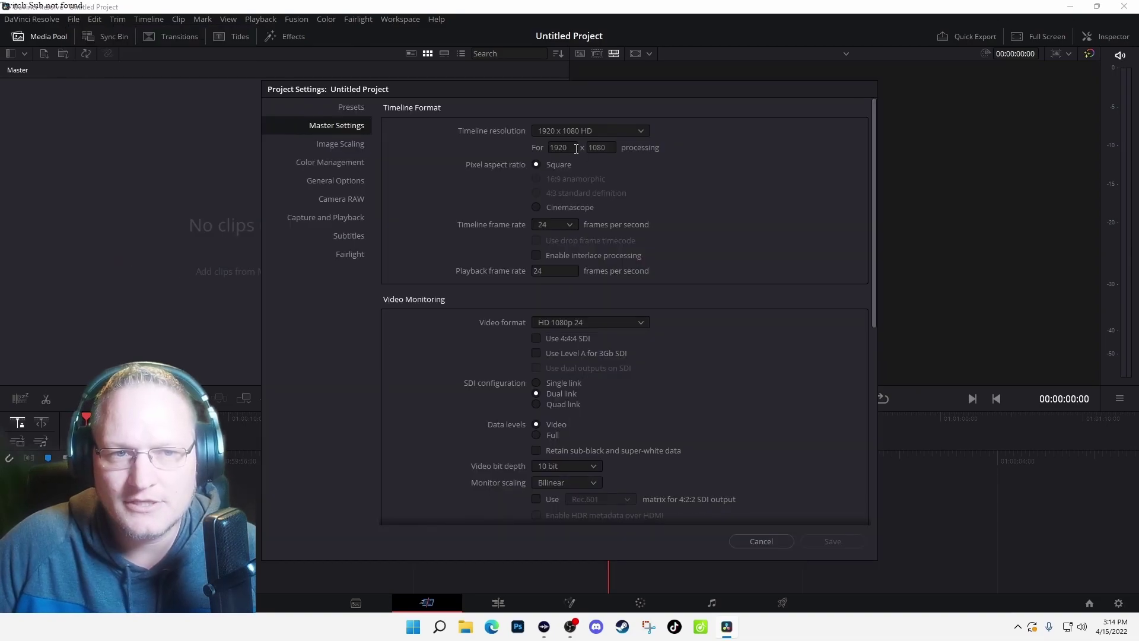
pyautogui.click(541, 147)
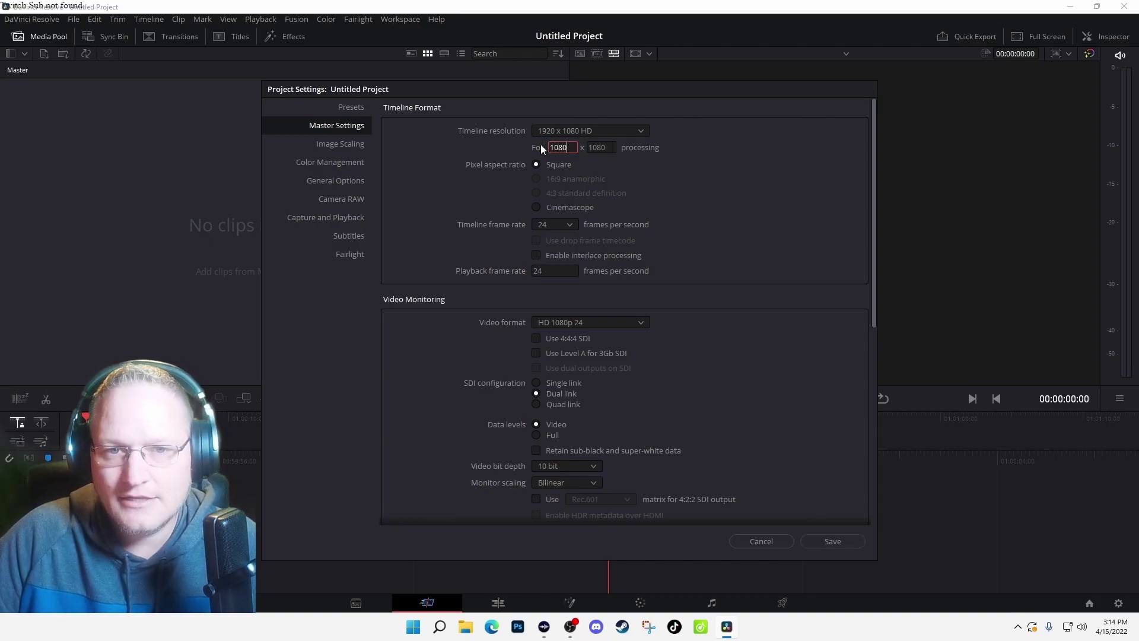
pyautogui.press('Tab')
pyautogui.write('1920')
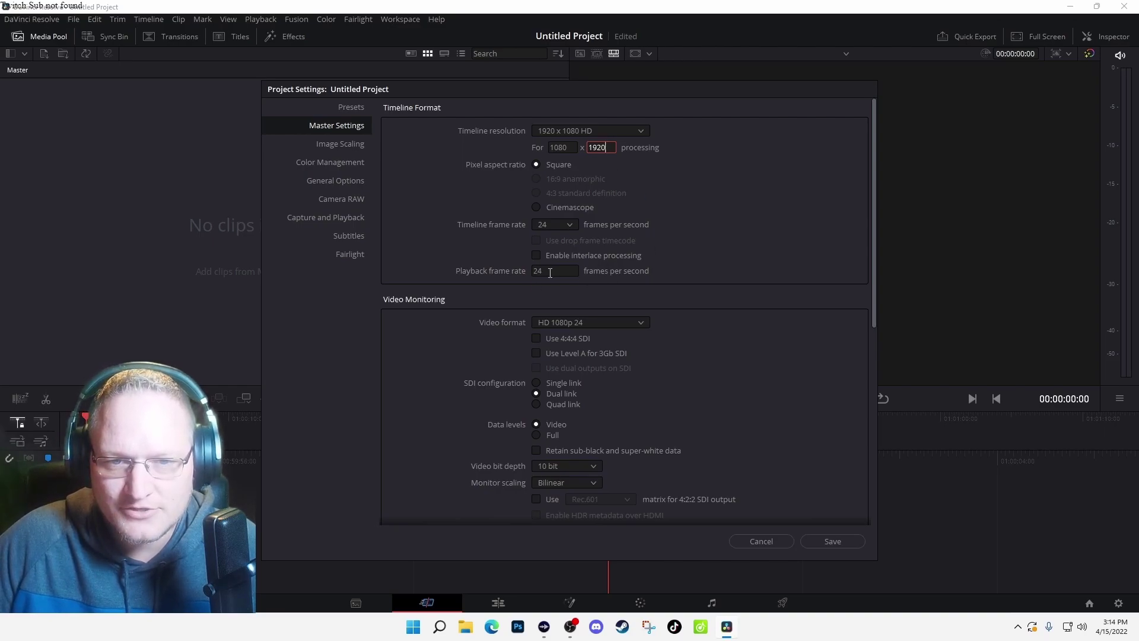
pyautogui.click(572, 226)
pyautogui.click(554, 357)
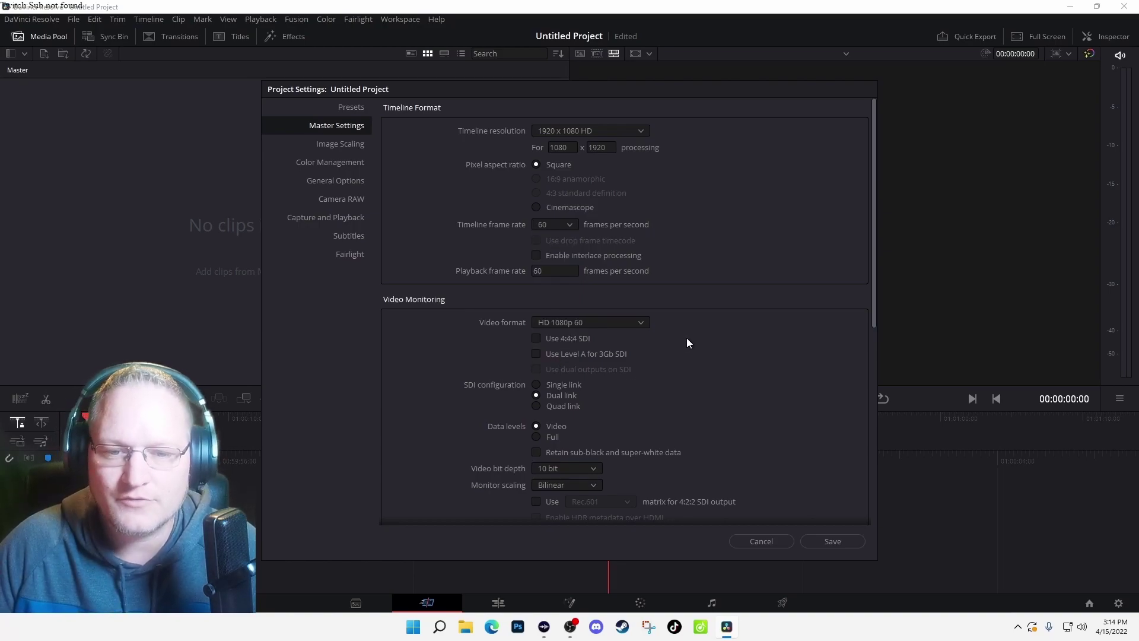
pyautogui.click(833, 541)
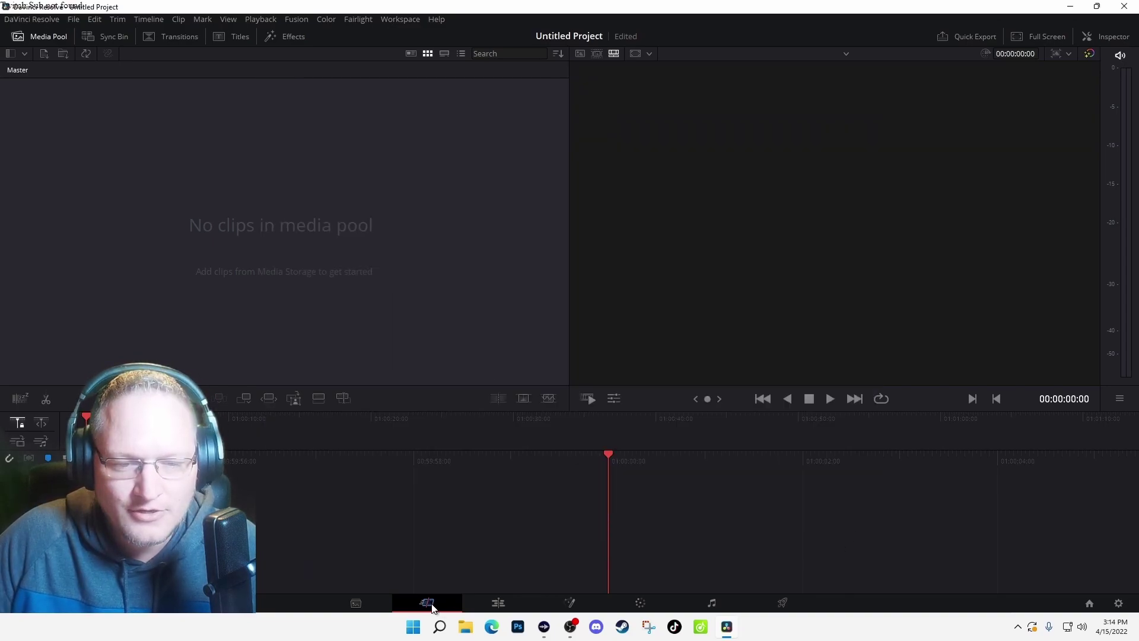
# - Import the content files and drag the Fortnite gameplay clip in to create Timeline 1
pyautogui.click(498, 602)
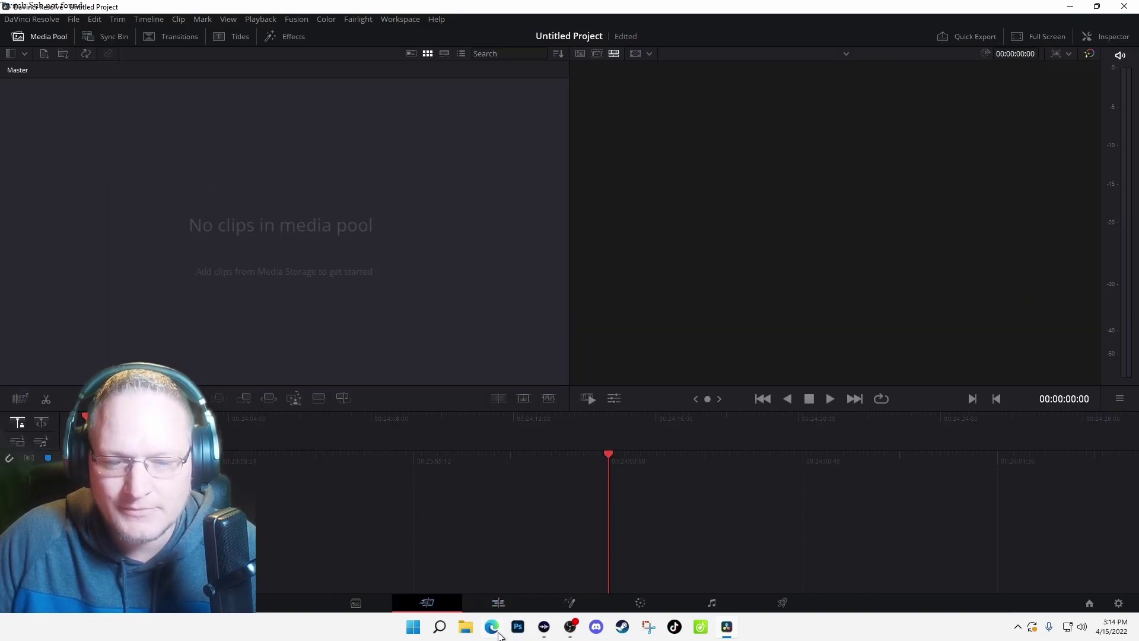
pyautogui.click(466, 626)
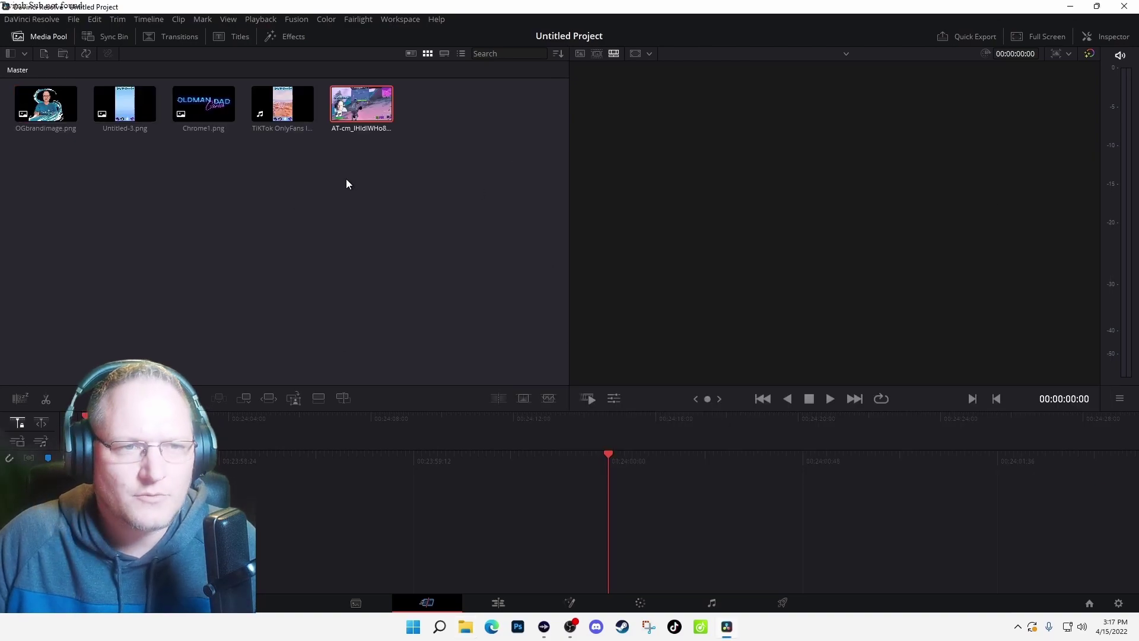
pyautogui.moveTo(361, 104); pyautogui.dragTo(297, 522)
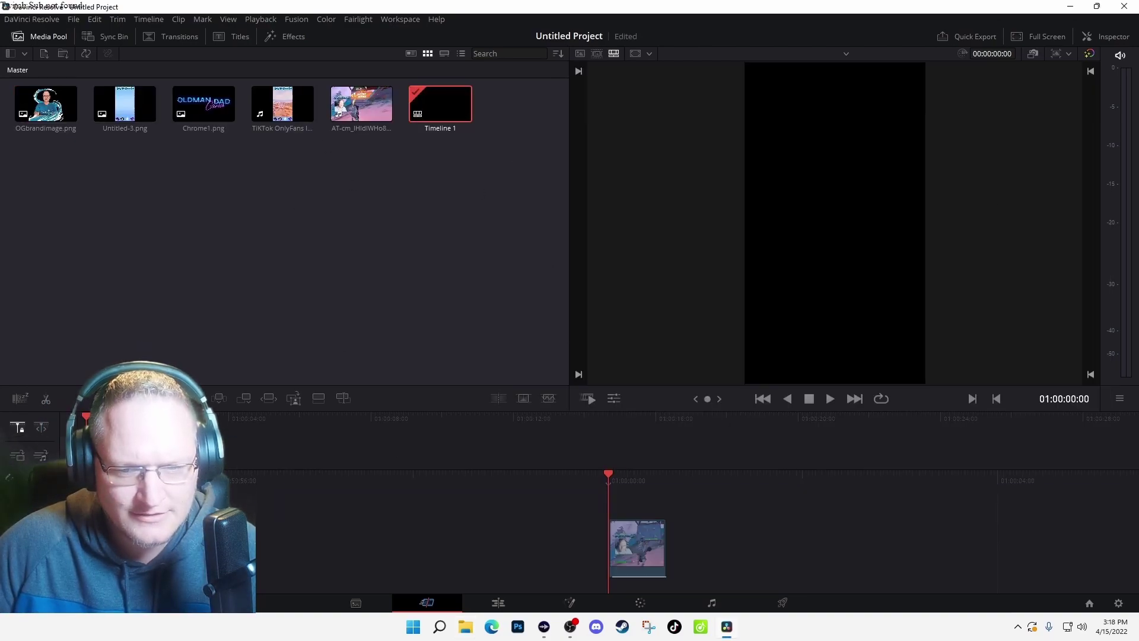
# - Stack a second copy of the gameplay clip on Video 2 and delete its Audio 2 duplicate
pyautogui.click(492, 605)
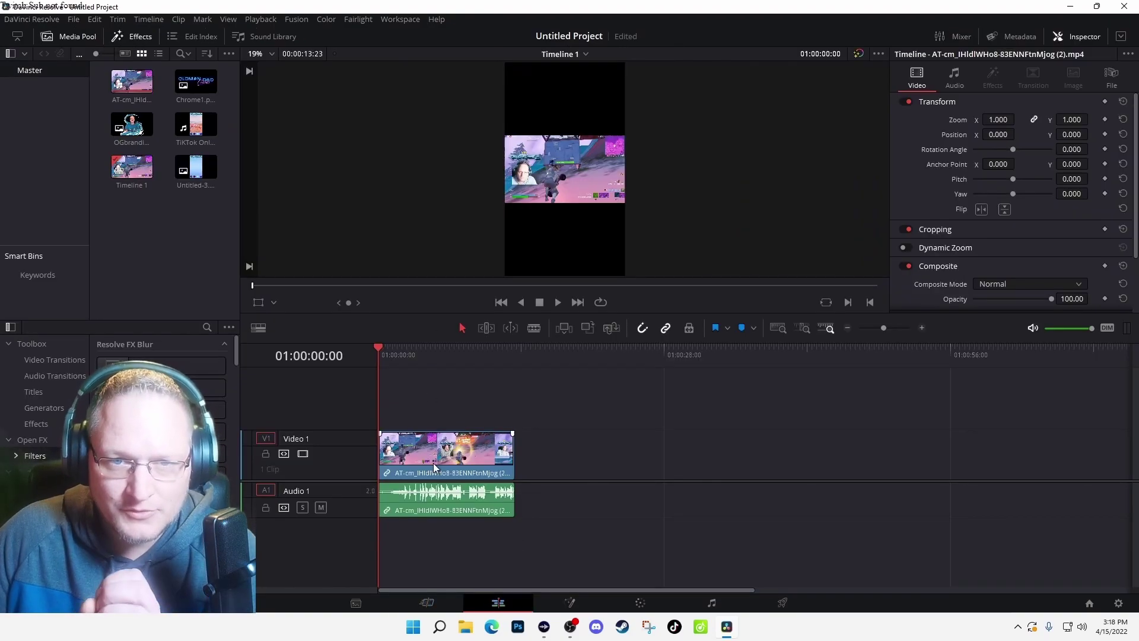
pyautogui.moveTo(131, 82); pyautogui.dragTo(386, 413)
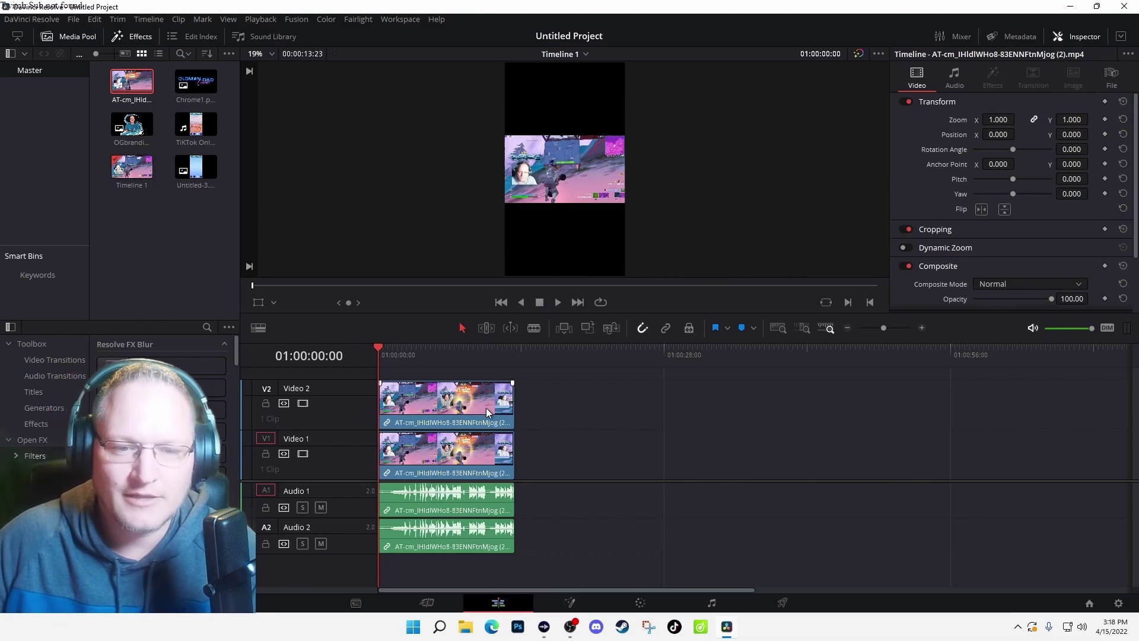
pyautogui.click(450, 536)
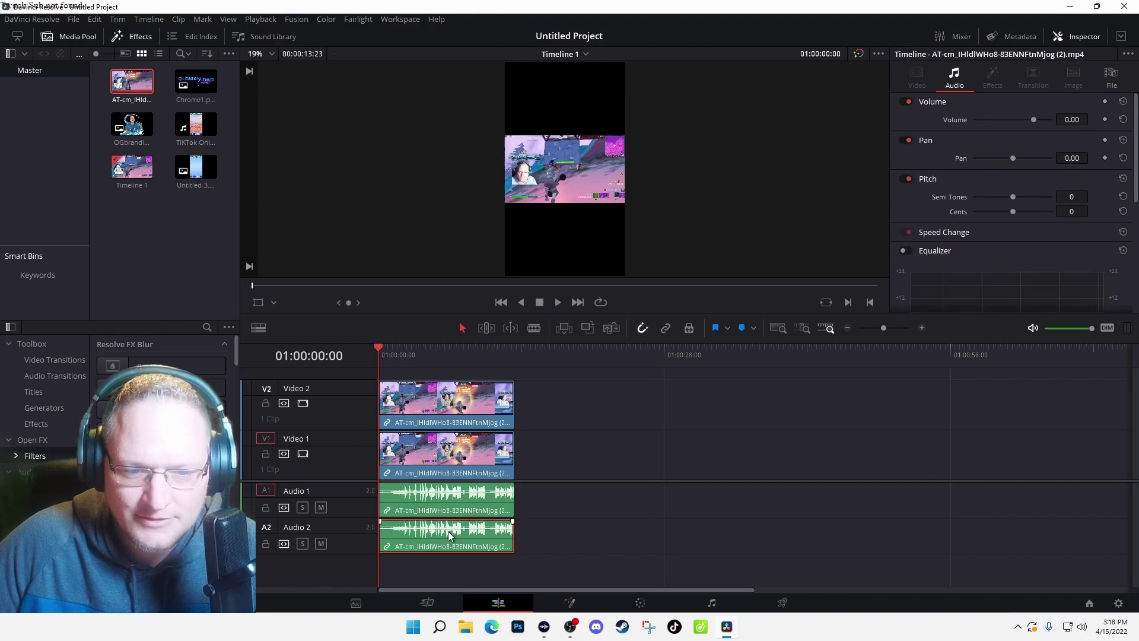
pyautogui.rightClick(461, 531)
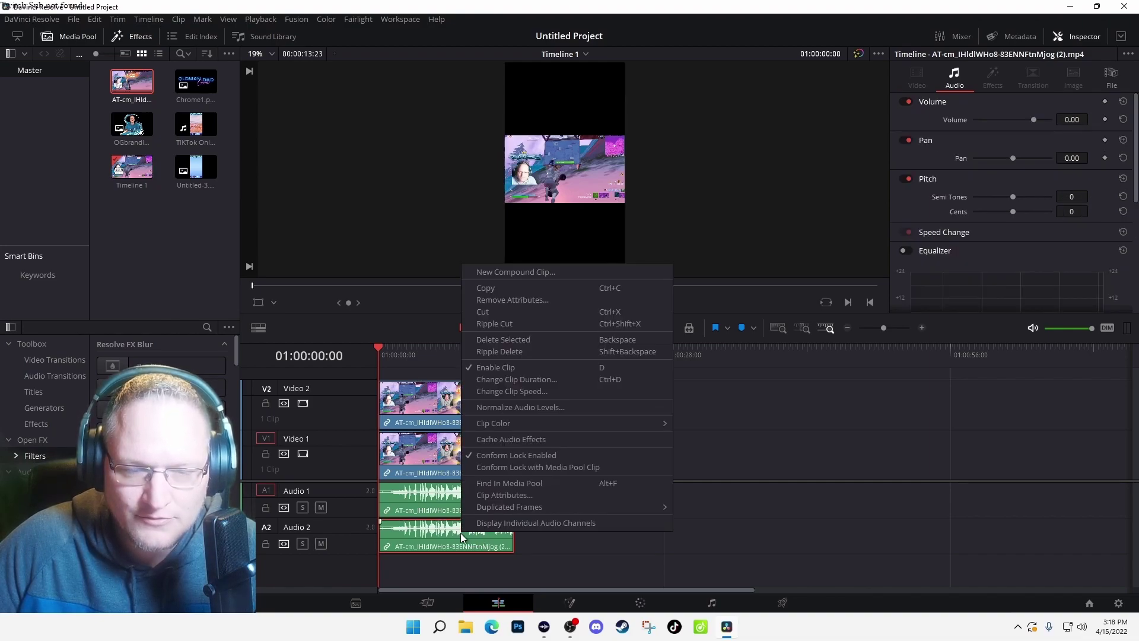
pyautogui.click(510, 350)
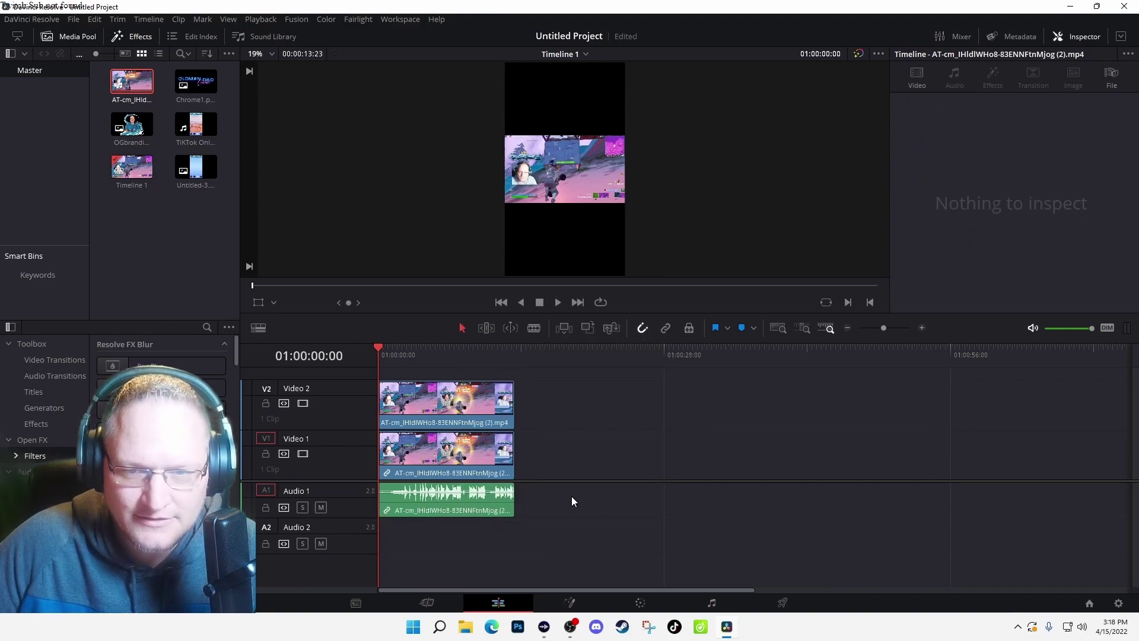
# - Disable the gameplay clip on Video 2
pyautogui.click(472, 458)
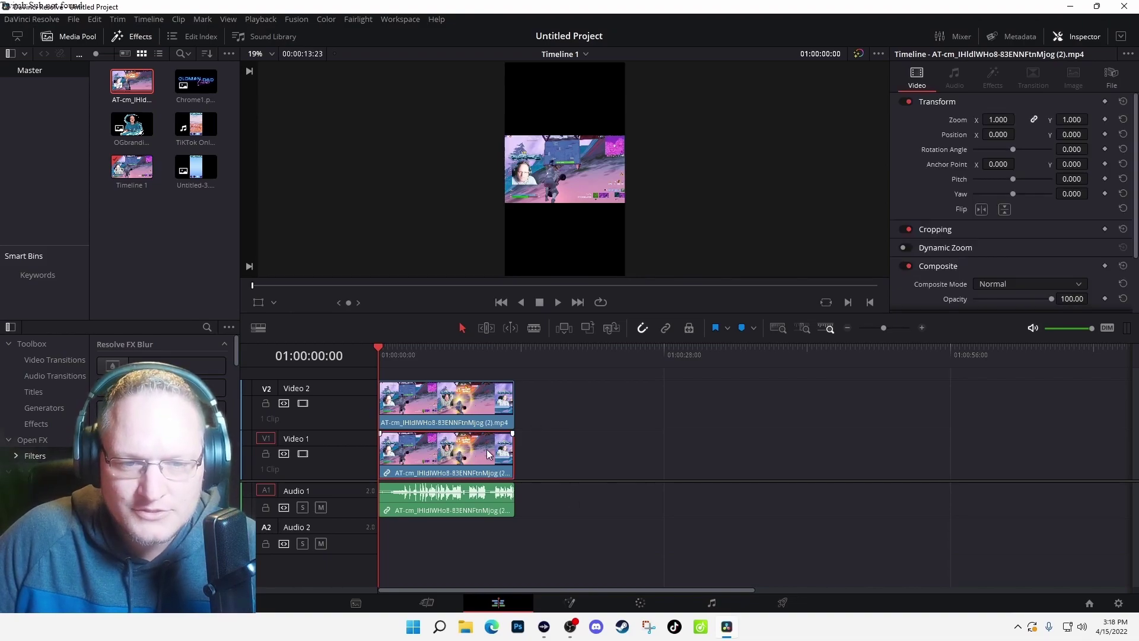
pyautogui.click(452, 408)
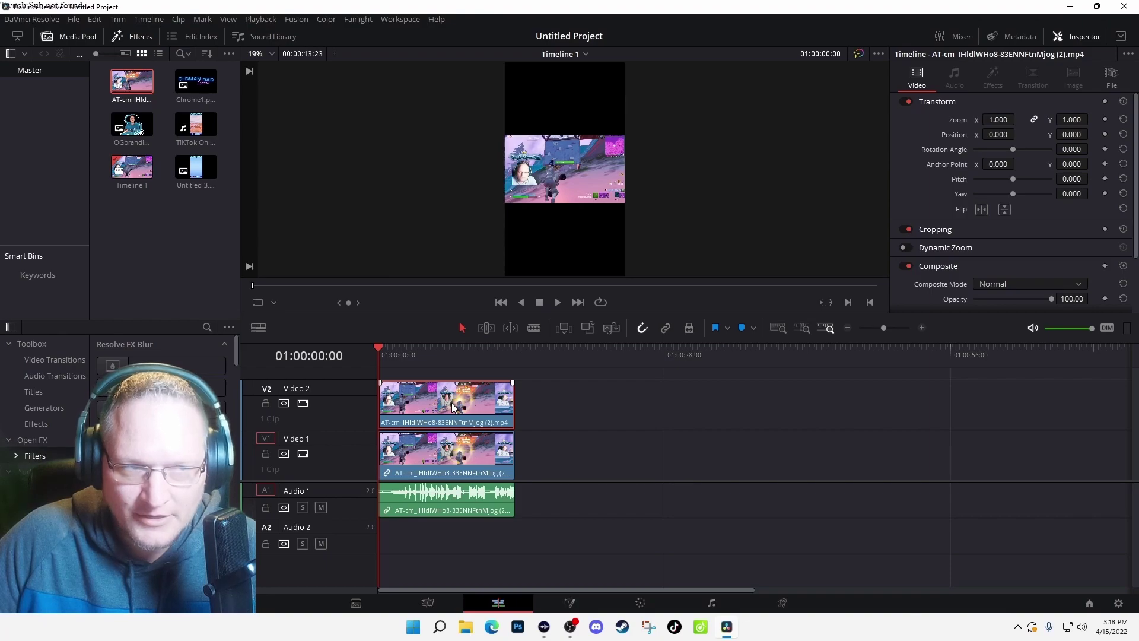
pyautogui.rightClick(452, 409)
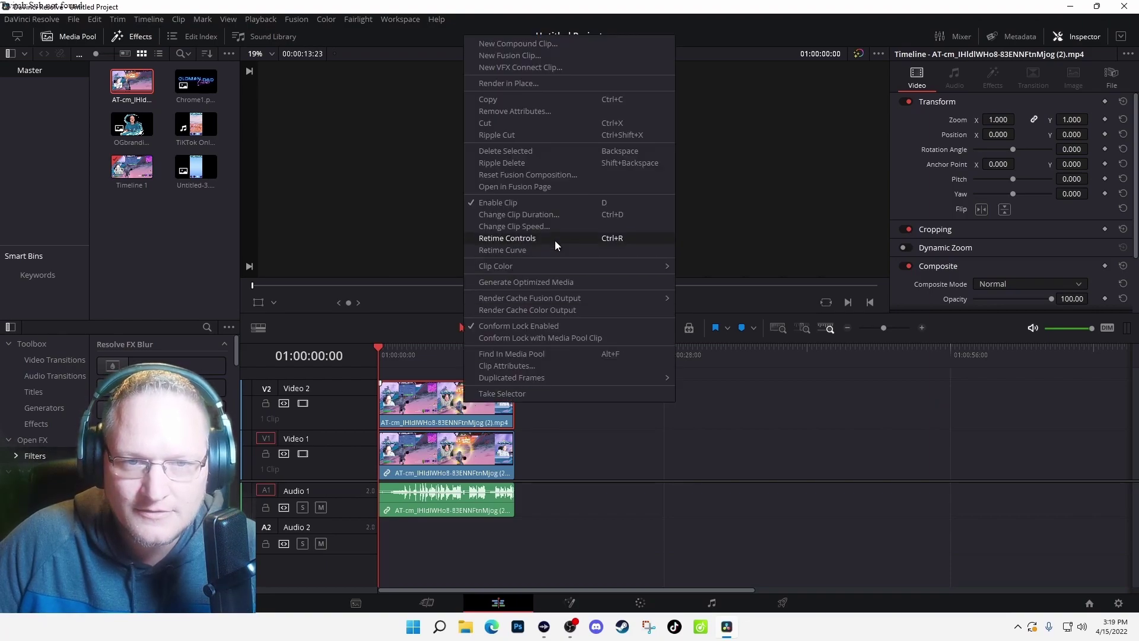
pyautogui.click(493, 200)
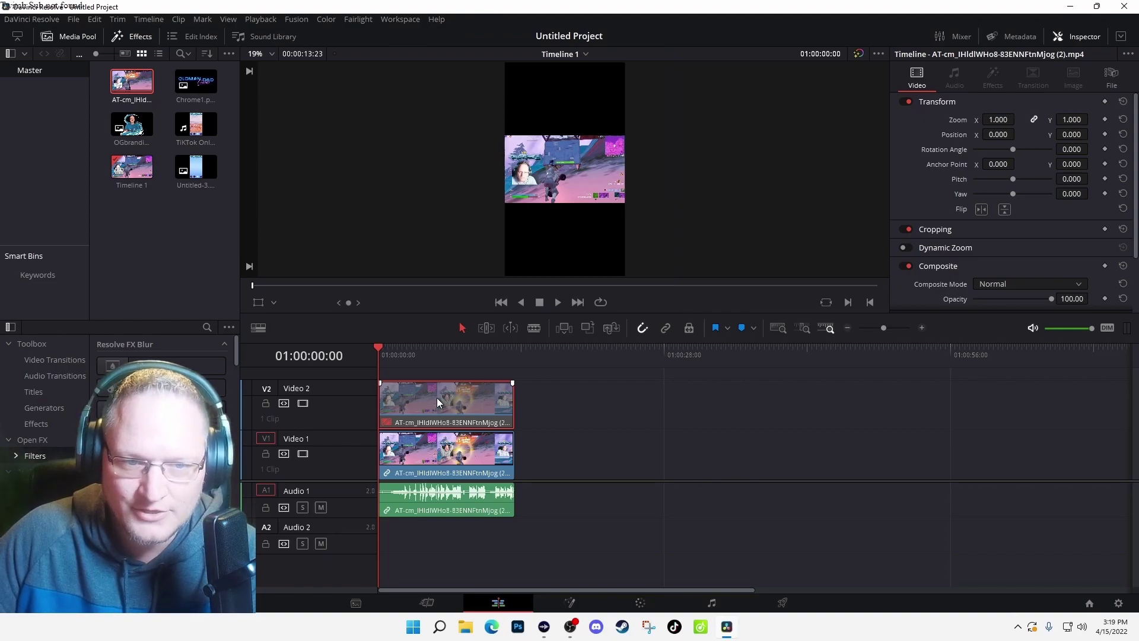
# - Zoom the Video 1 gameplay clip to 3.181 and slide it left to position X 117.587
pyautogui.click(432, 456)
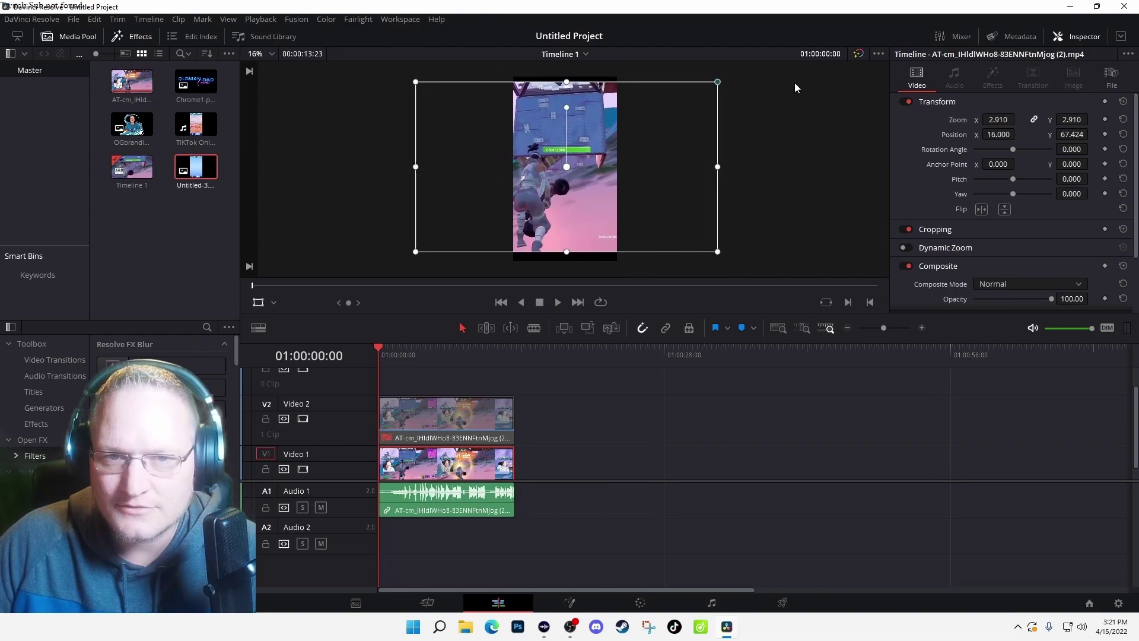
pyautogui.scroll(-1, 703, 207)
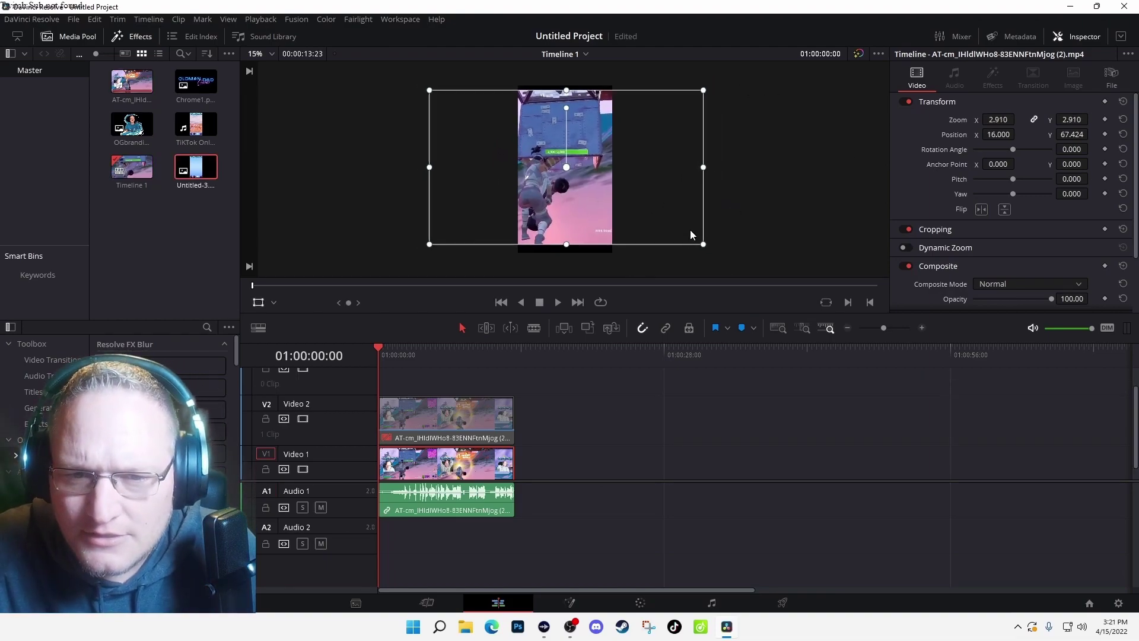
pyautogui.moveTo(704, 246); pyautogui.dragTo(717, 259)
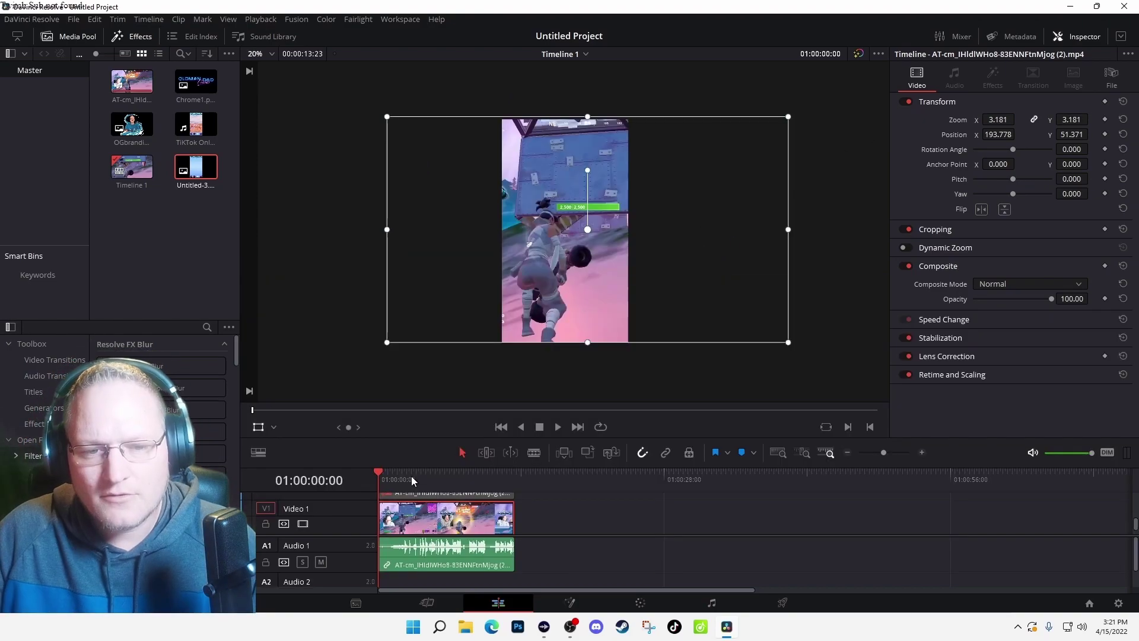
pyautogui.press('space')
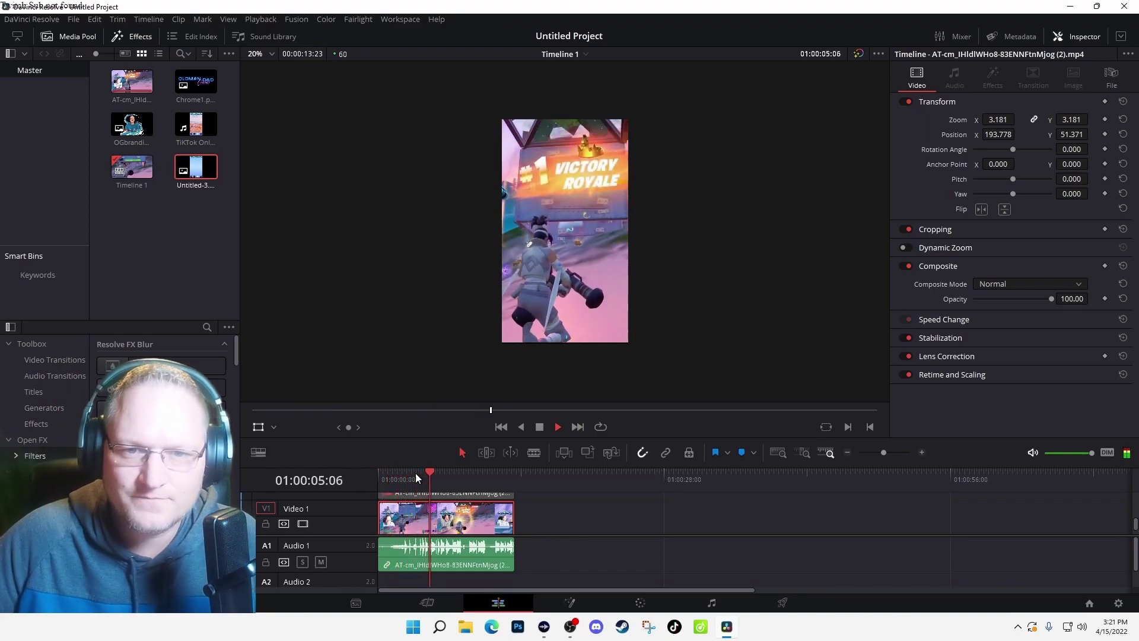
pyautogui.click(487, 555)
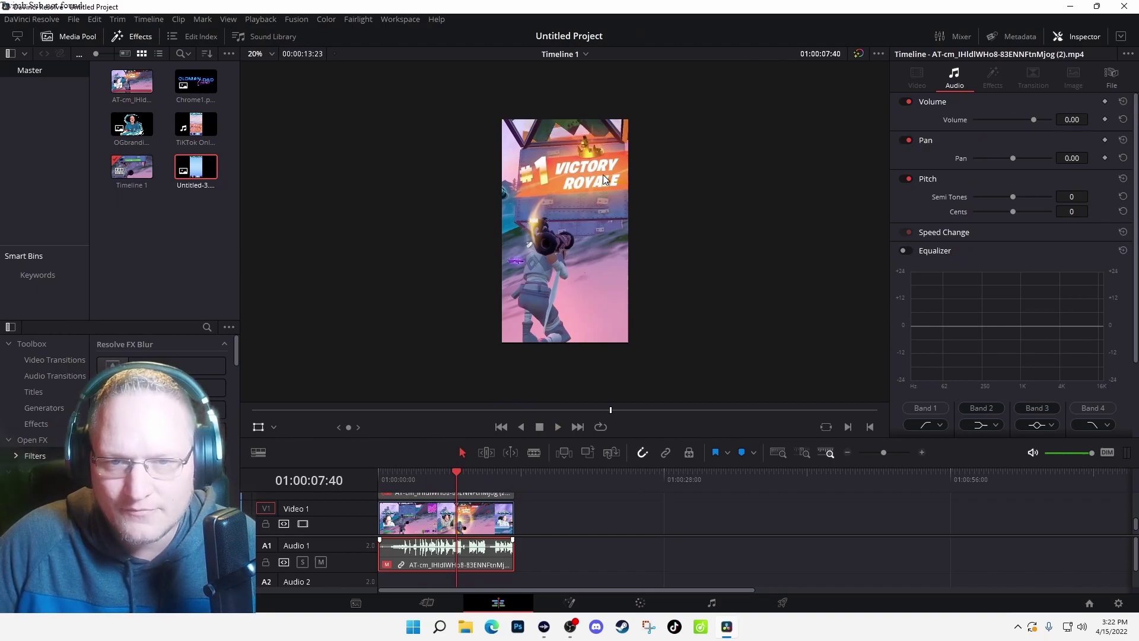
pyautogui.click(473, 516)
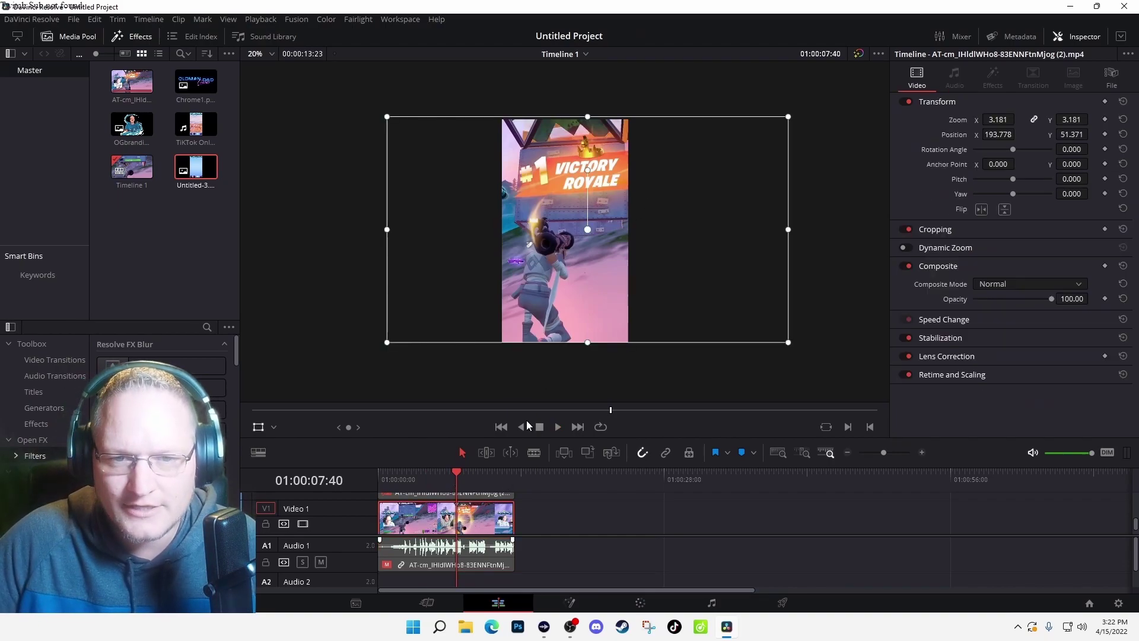
pyautogui.moveTo(578, 273); pyautogui.dragTo(570, 273)
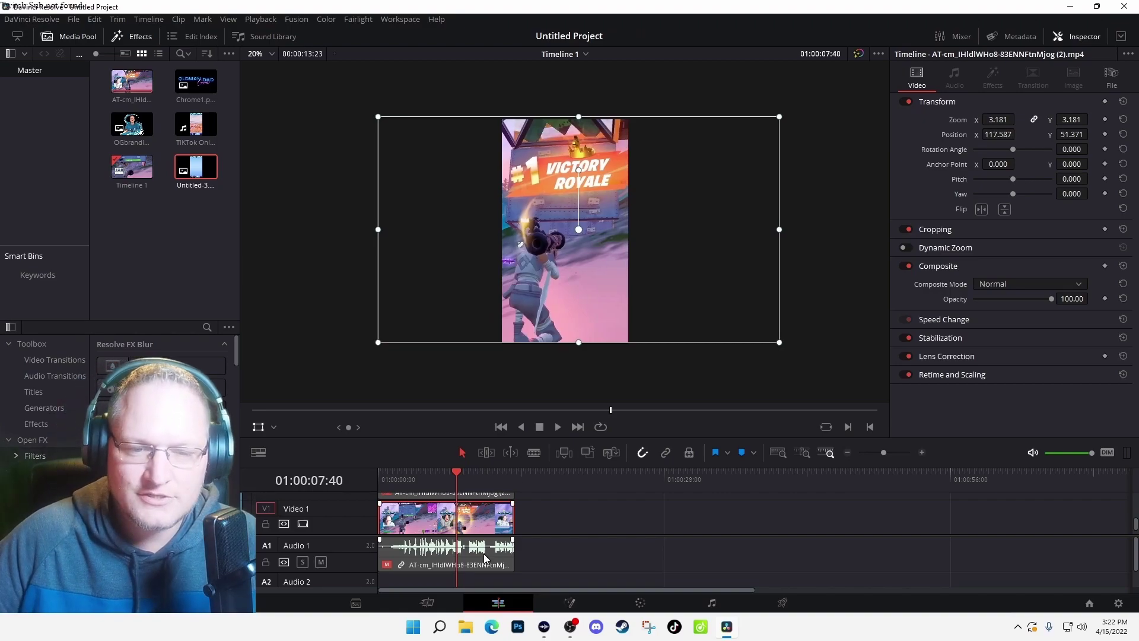
# - Disable the zoomed Video 1 clip and add an enabled, unscaled copy on a new Video 2 track
pyautogui.rightClick(473, 516)
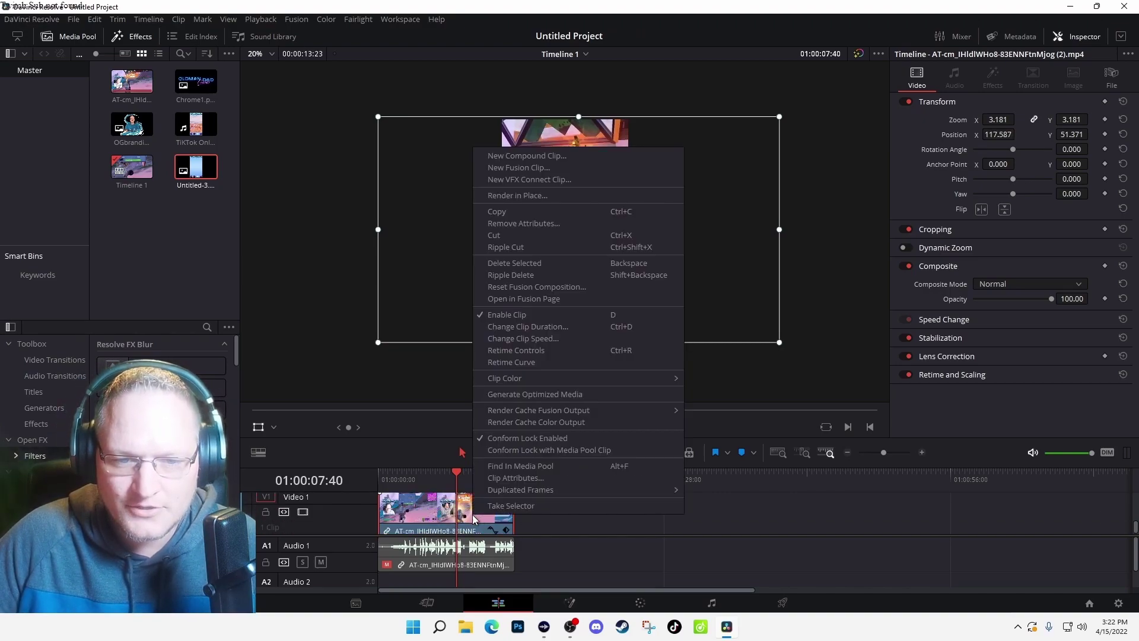
pyautogui.click(503, 314)
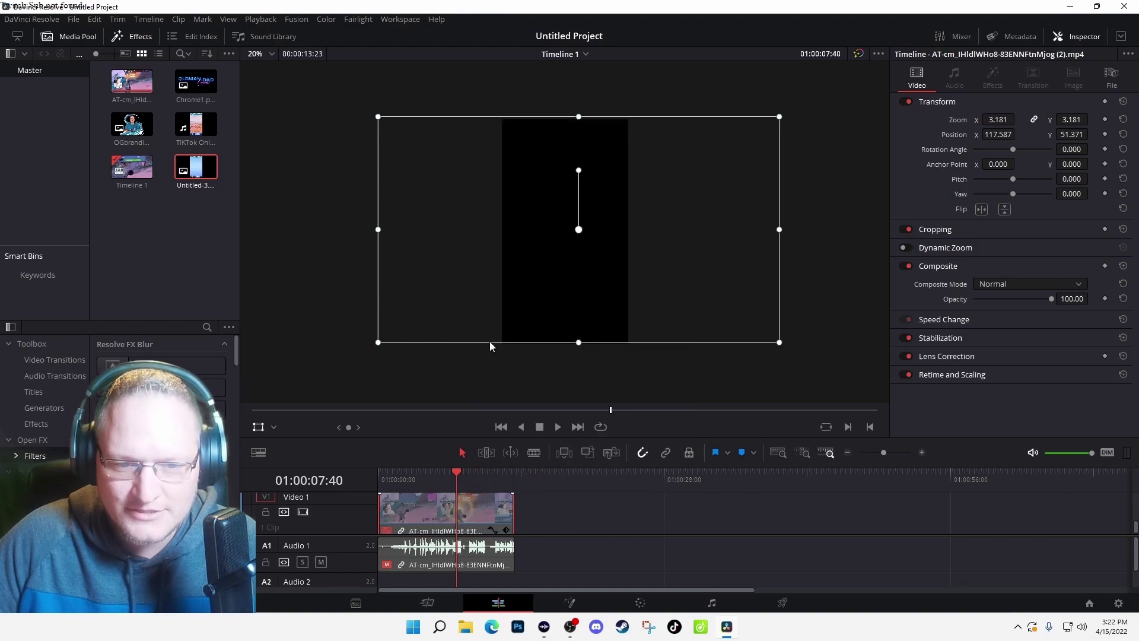
pyautogui.moveTo(480, 513); pyautogui.dragTo(481, 504)
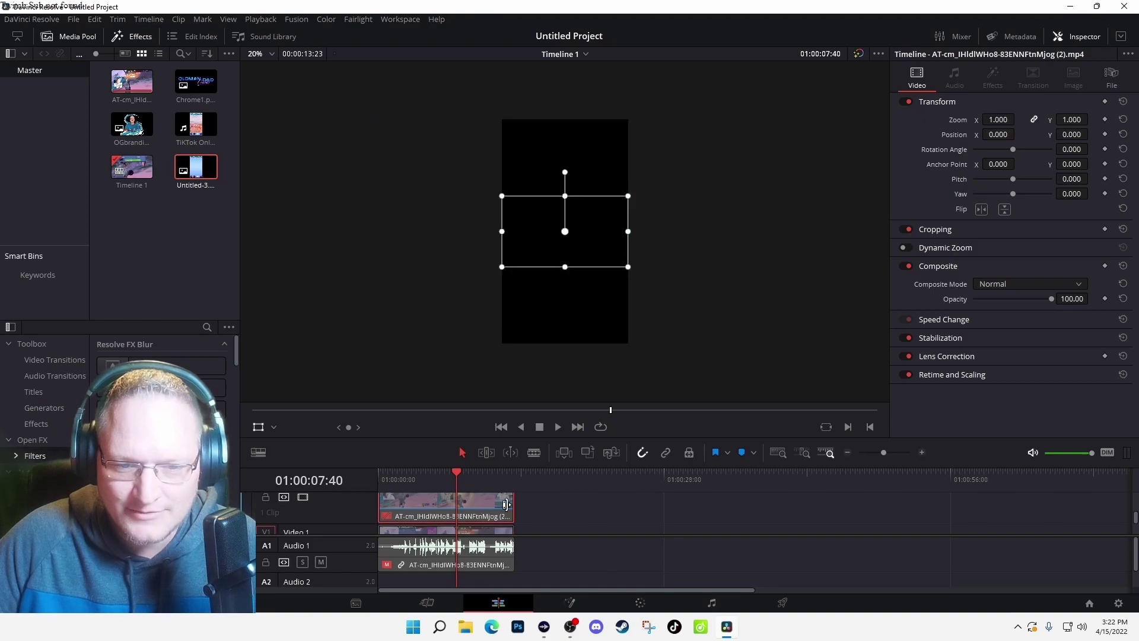
pyautogui.rightClick(470, 507)
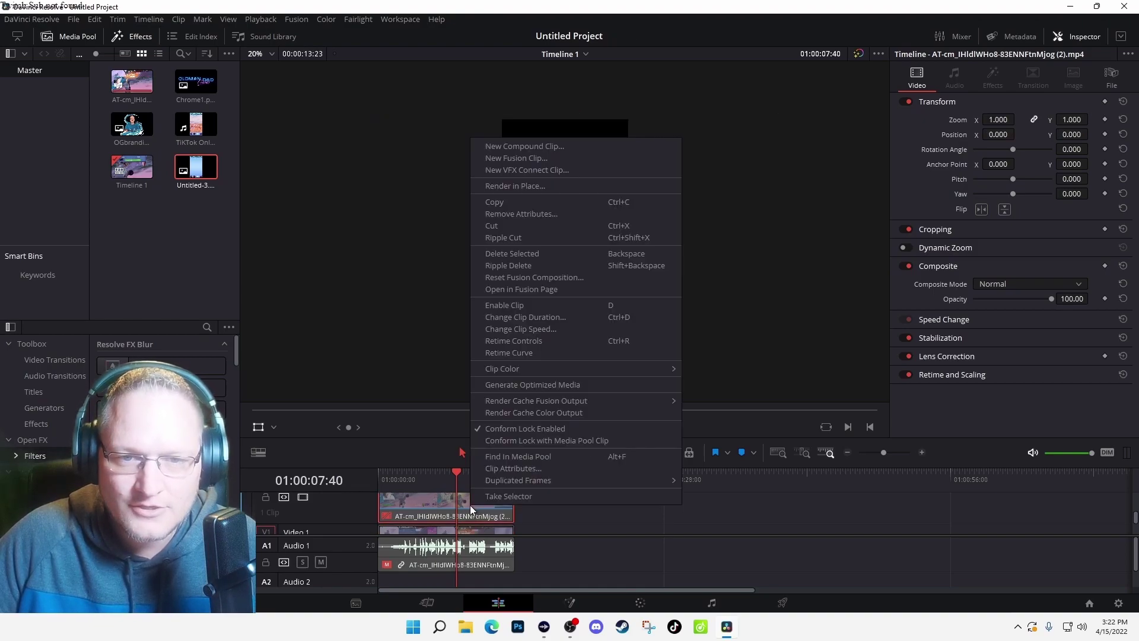
pyautogui.click(500, 305)
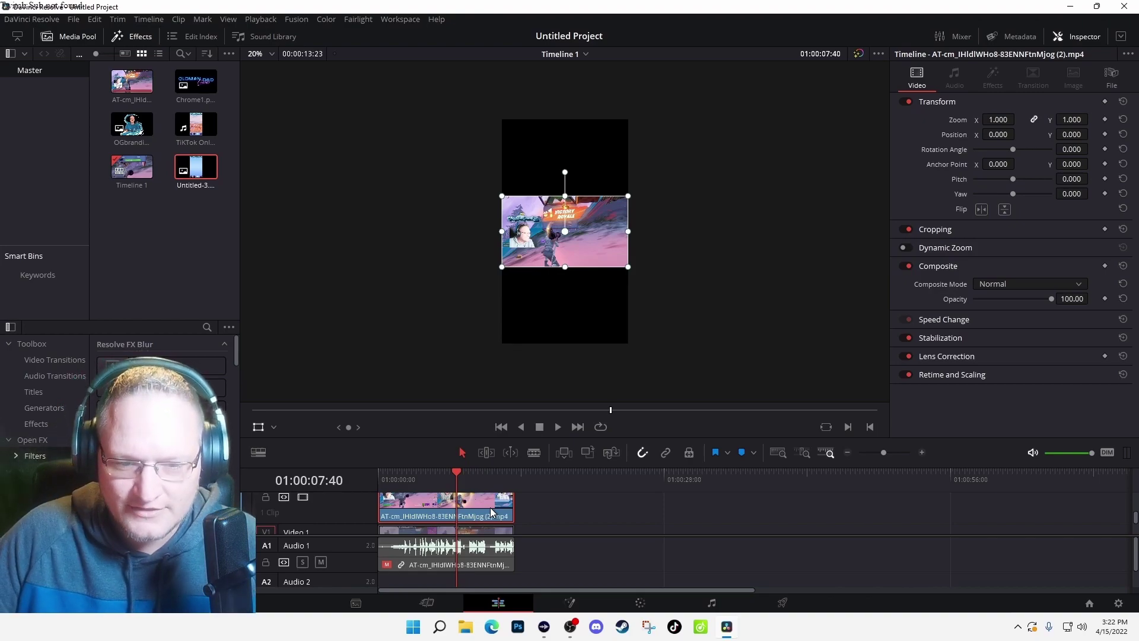
# - Add an Ellipse mask to the Video 2 copy in Fusion and move it over the webcam
pyautogui.click(570, 602)
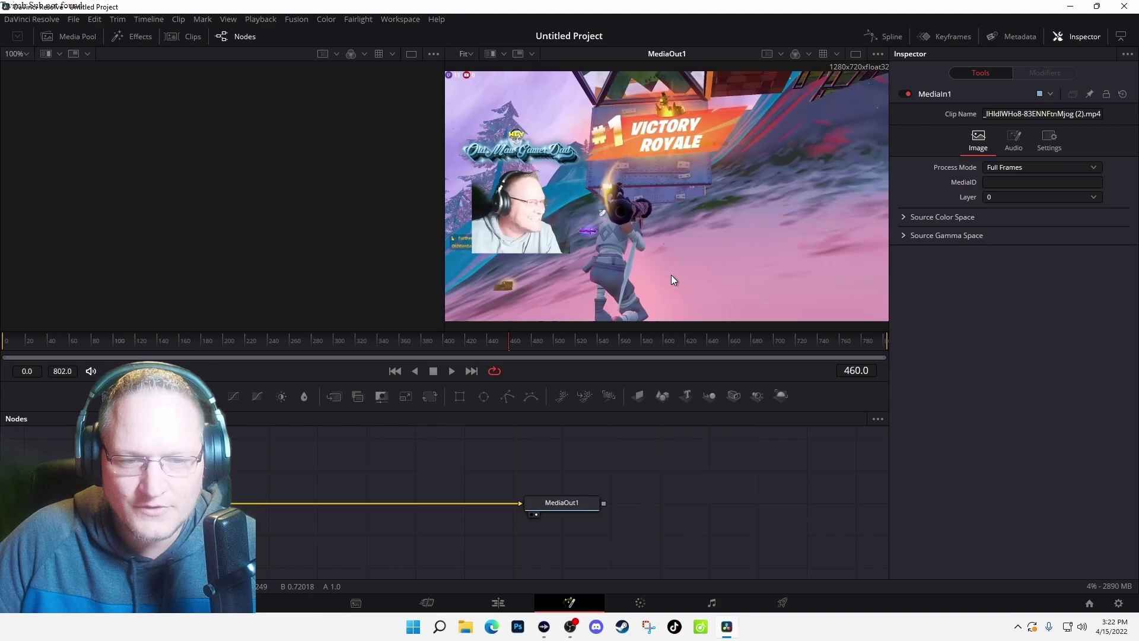
pyautogui.click(483, 395)
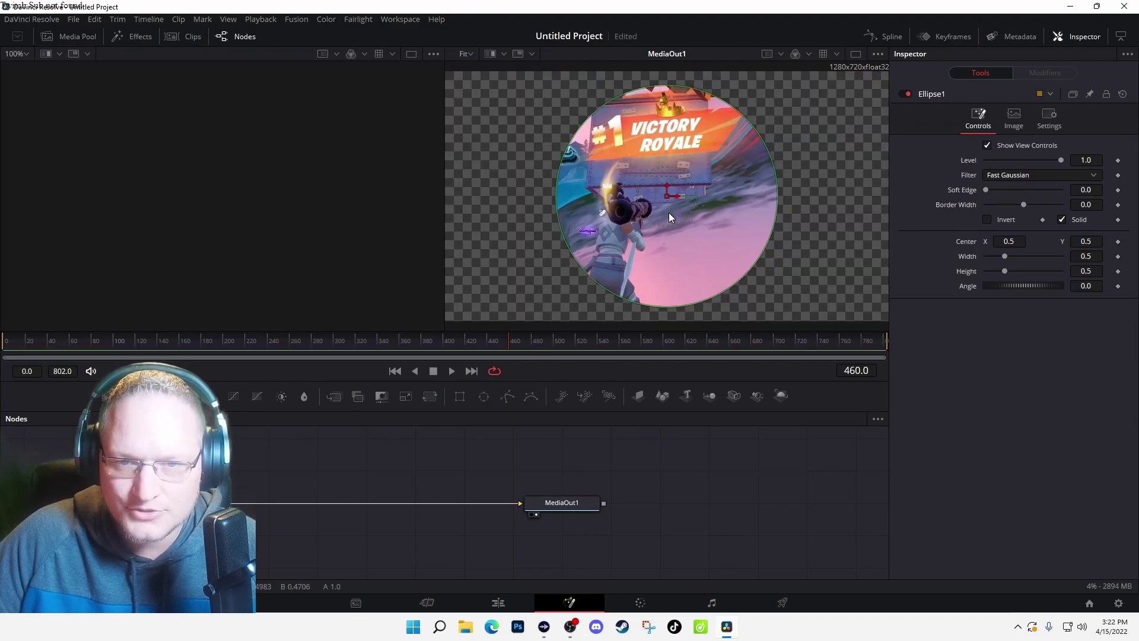
pyautogui.moveTo(668, 212); pyautogui.dragTo(558, 224)
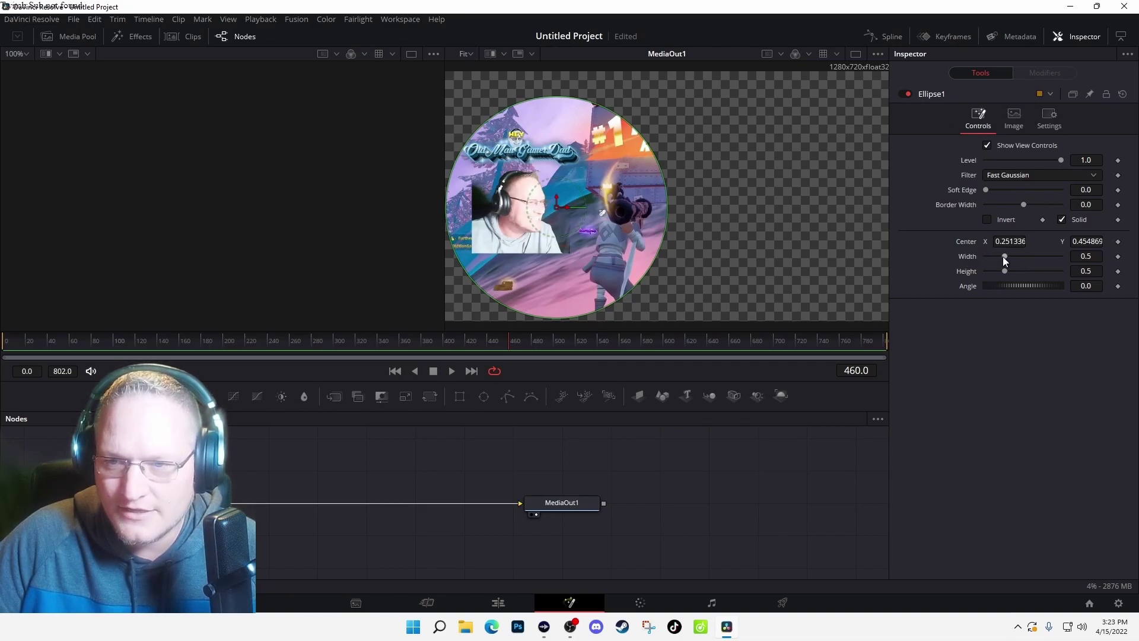
# - Shrink the ellipse to a 0.189 × 0.189 circle centred on the webcam face
pyautogui.moveTo(1003, 256); pyautogui.dragTo(998, 271)
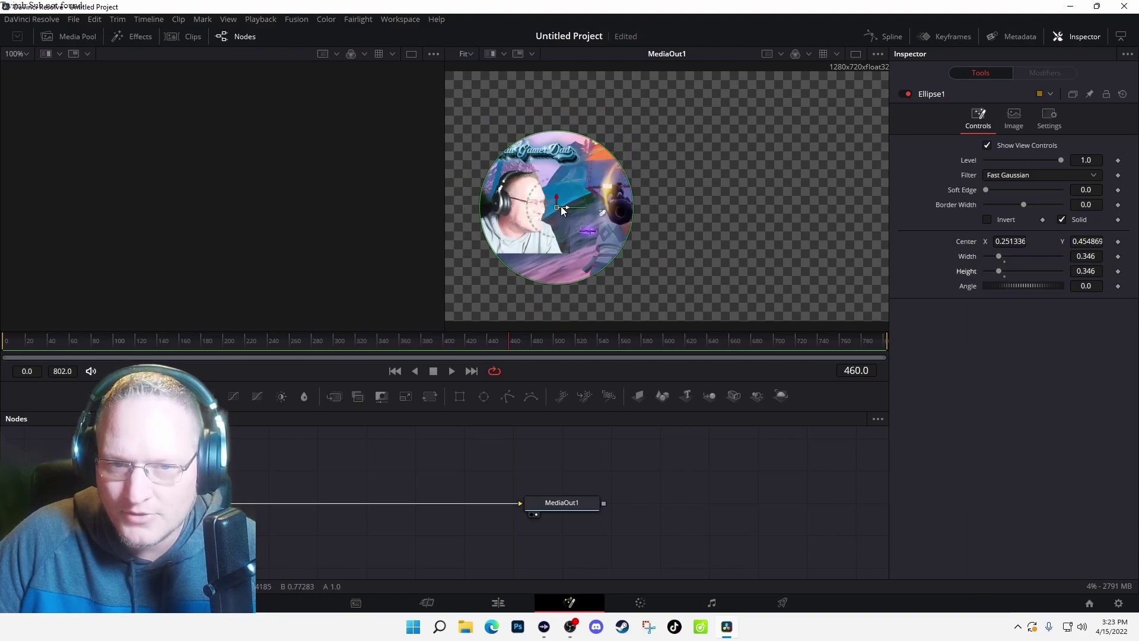
pyautogui.moveTo(562, 210); pyautogui.dragTo(535, 214)
pyautogui.moveTo(999, 256); pyautogui.dragTo(995, 279)
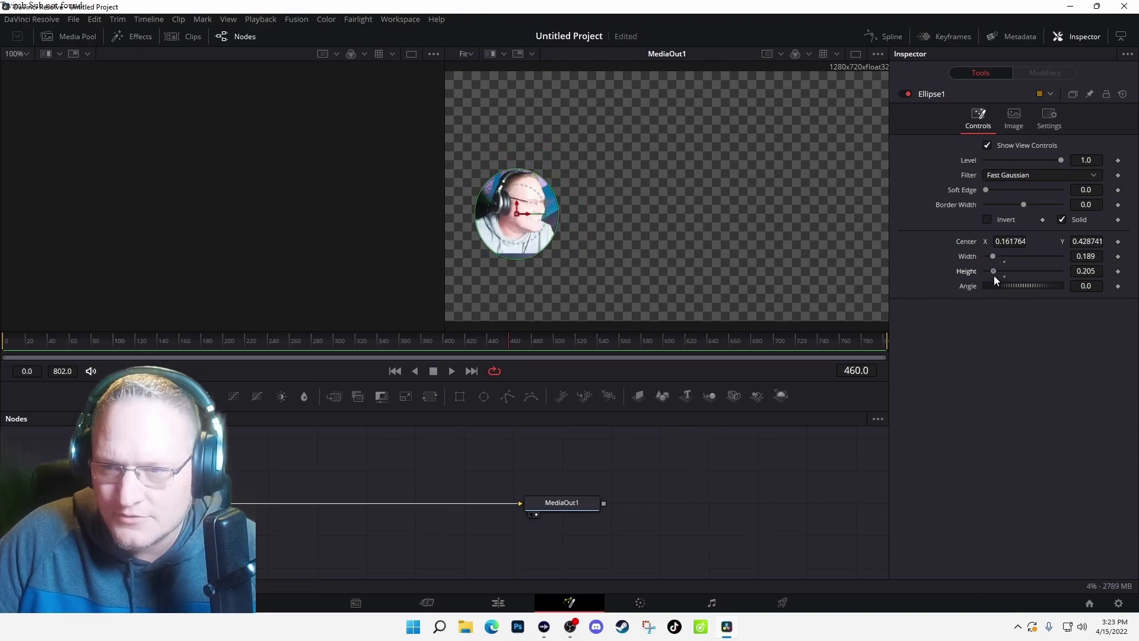
pyautogui.click(1090, 272)
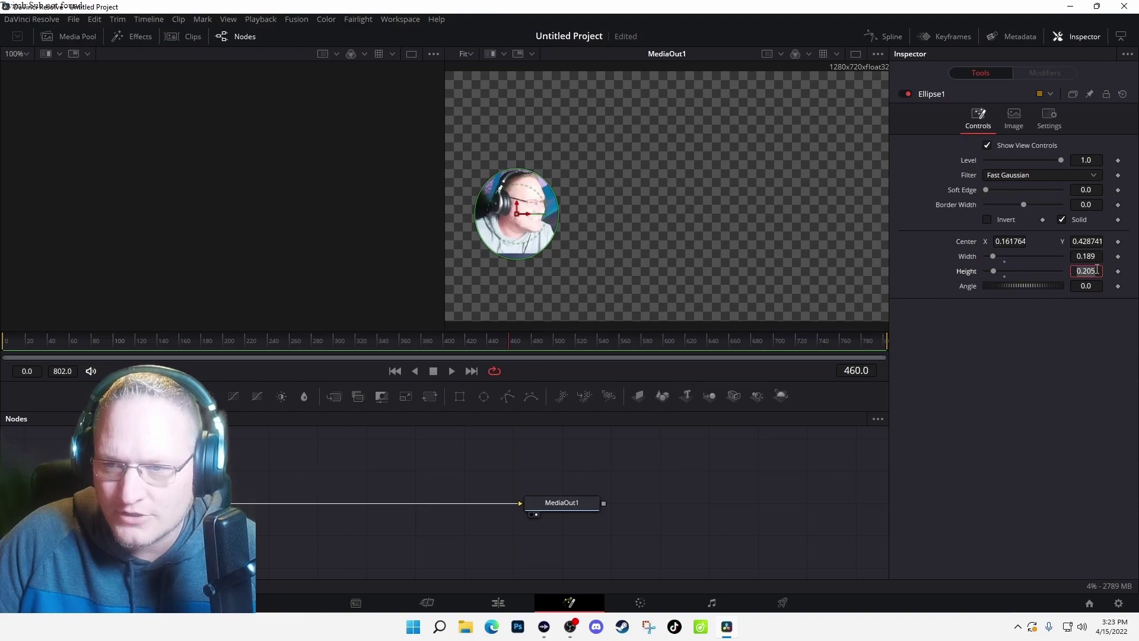
pyautogui.write('0.1')
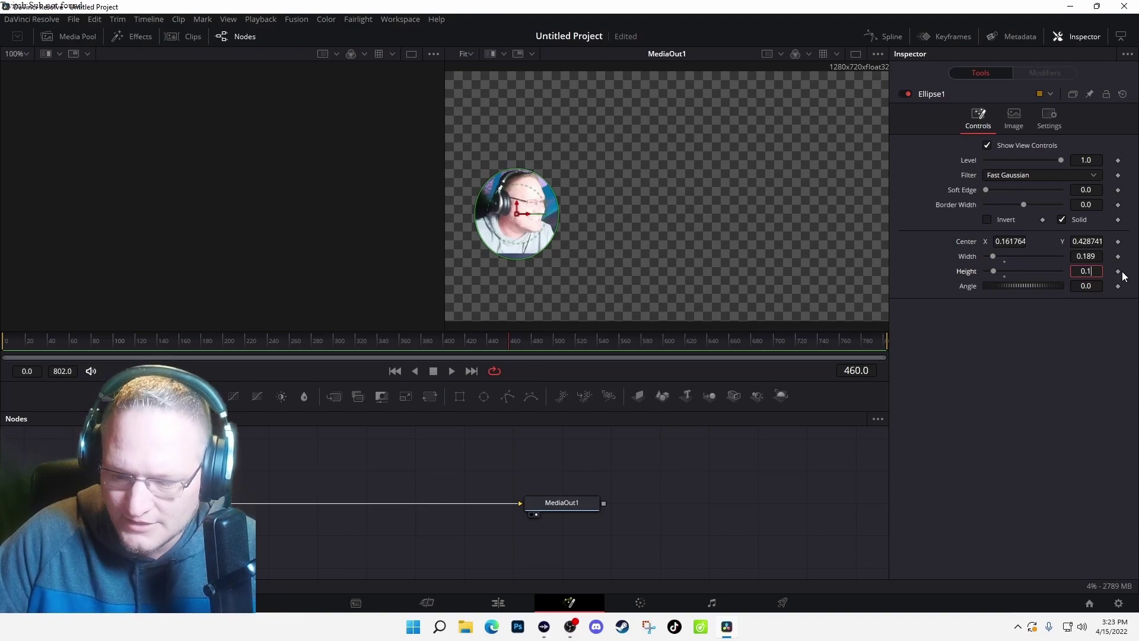
pyautogui.write('89')
pyautogui.press('Tab')
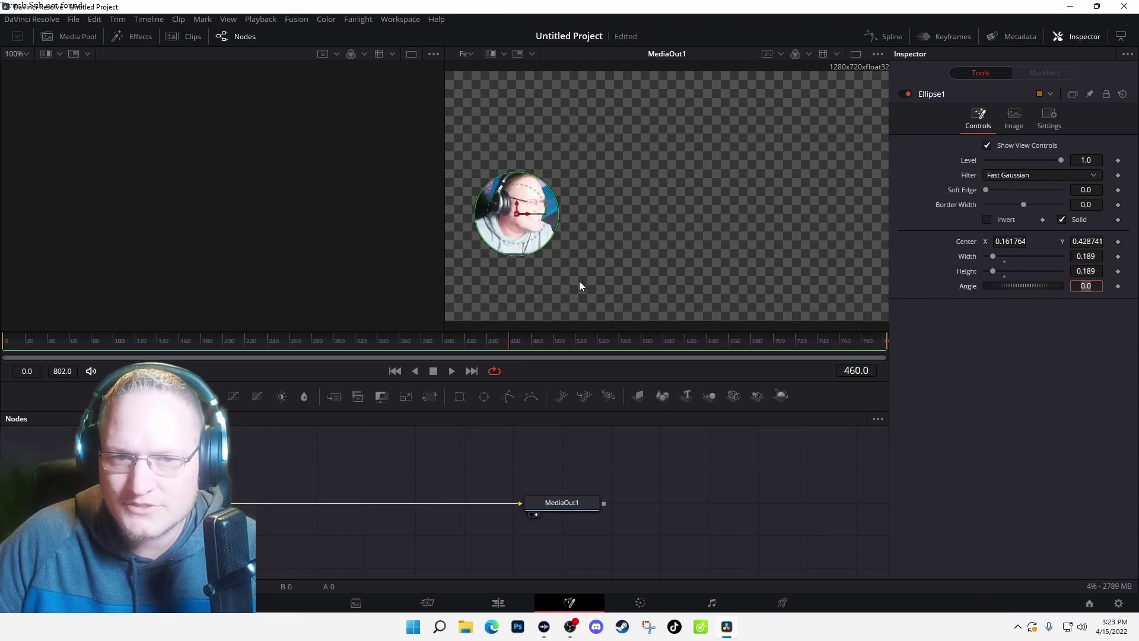
pyautogui.moveTo(517, 217); pyautogui.dragTo(518, 212)
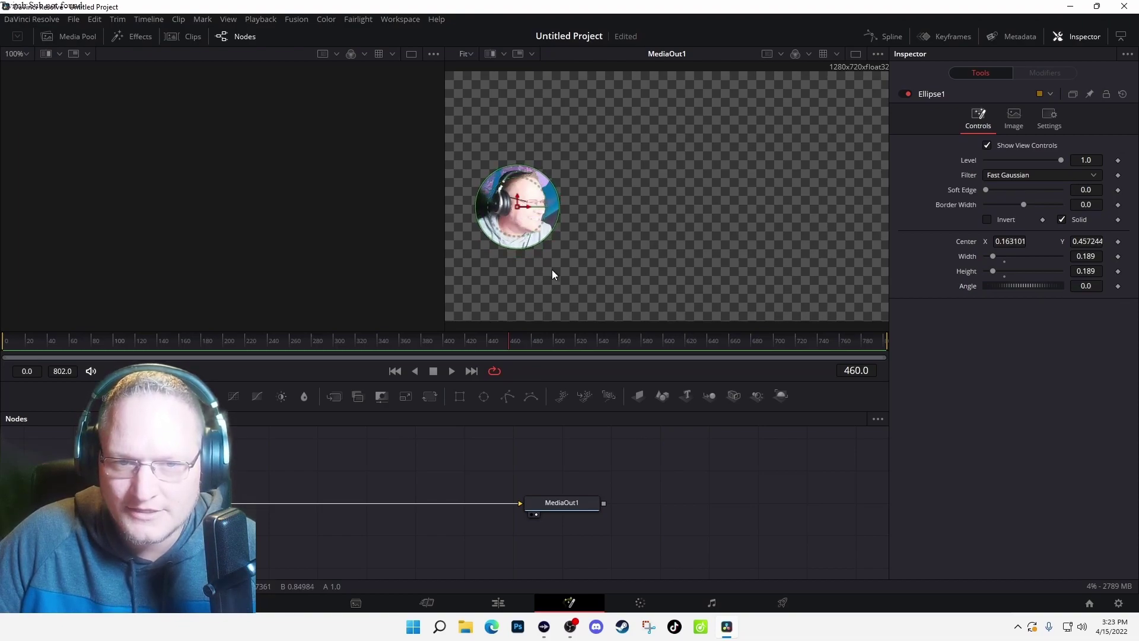
# - Re-enable the zoomed Video 1 clip and move the camera circle to the top at zoom 3.311
pyautogui.click(497, 603)
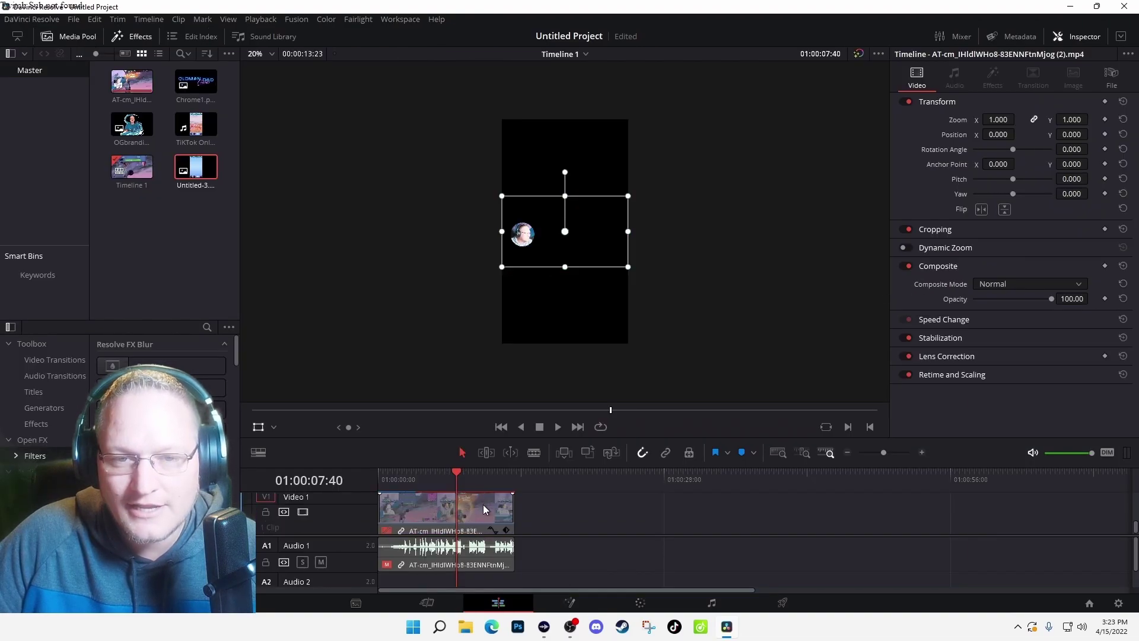
pyautogui.rightClick(483, 505)
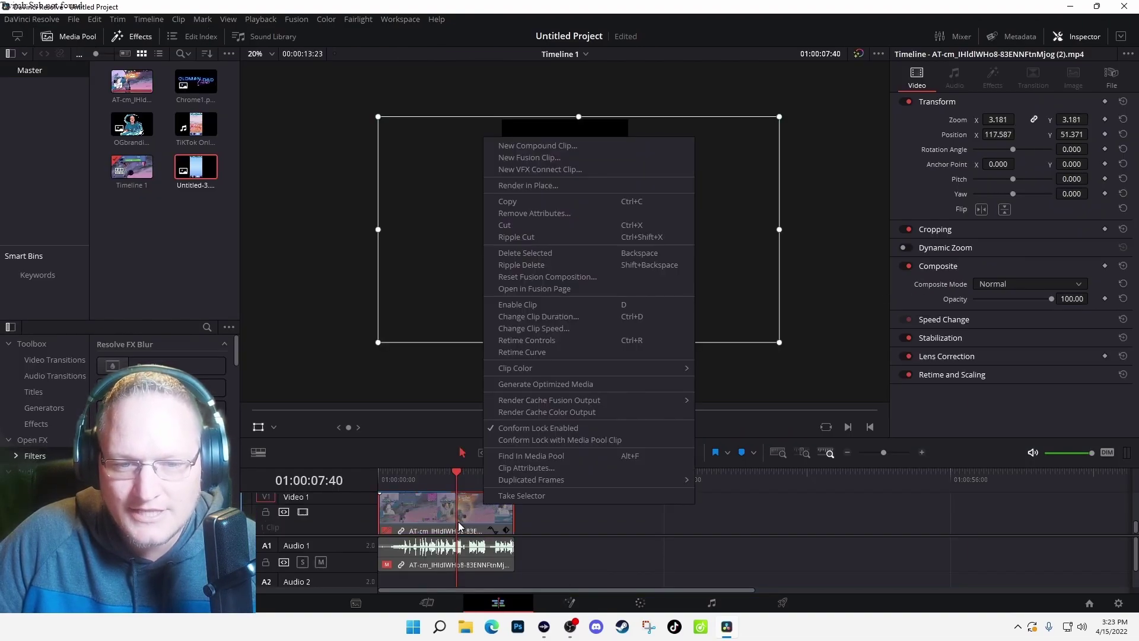
pyautogui.click(525, 305)
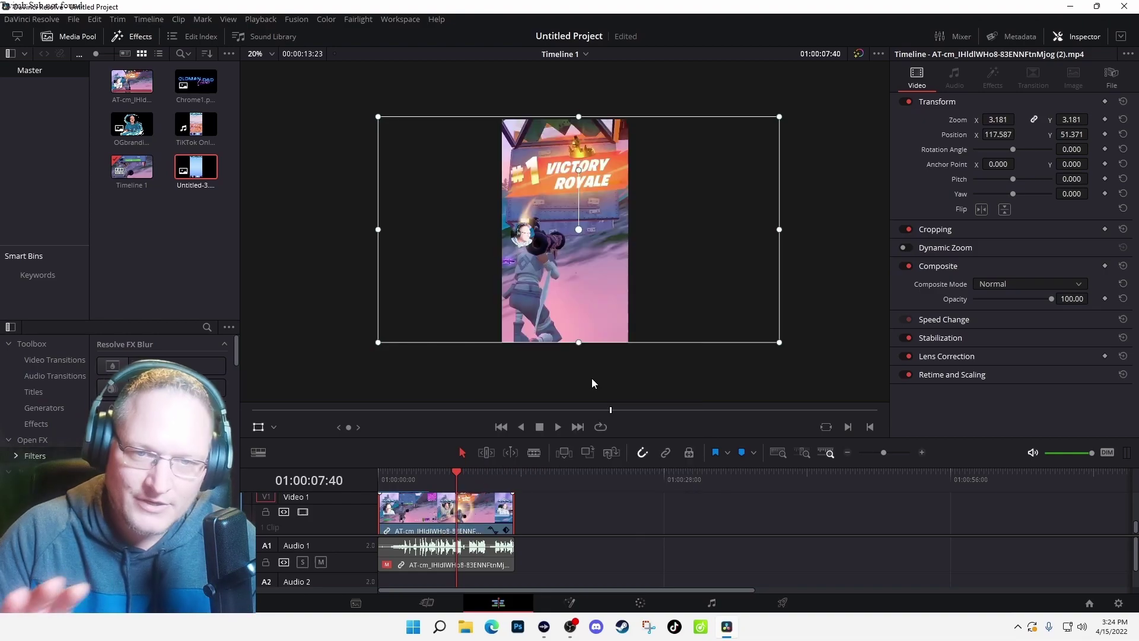
pyautogui.scroll(1, 425, 511)
pyautogui.click(425, 511)
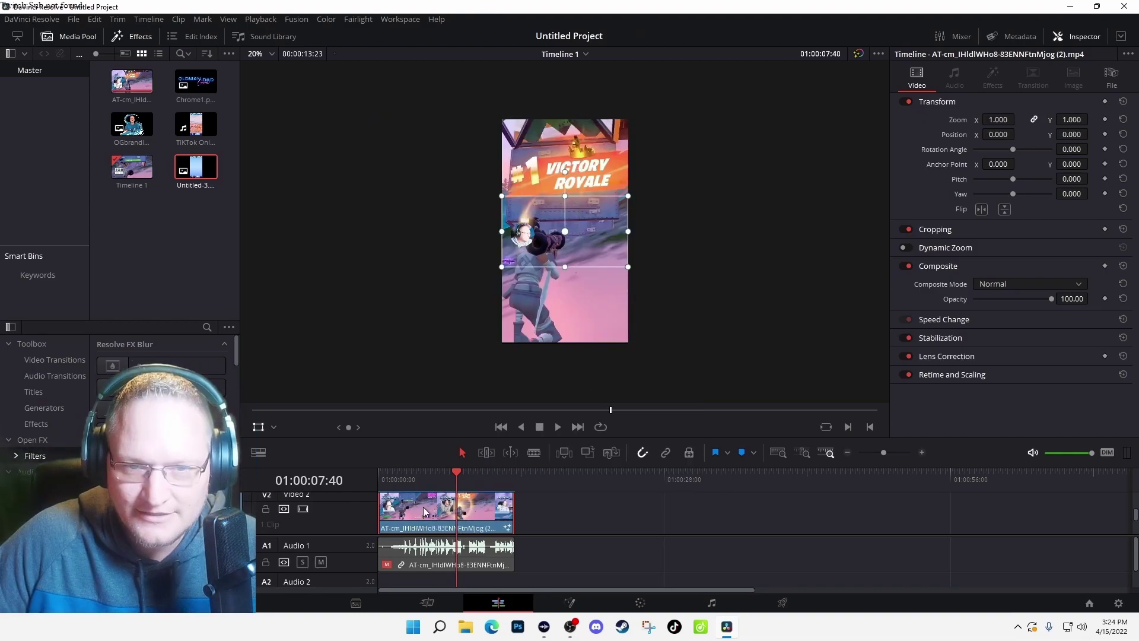
pyautogui.moveTo(549, 254); pyautogui.dragTo(585, 150)
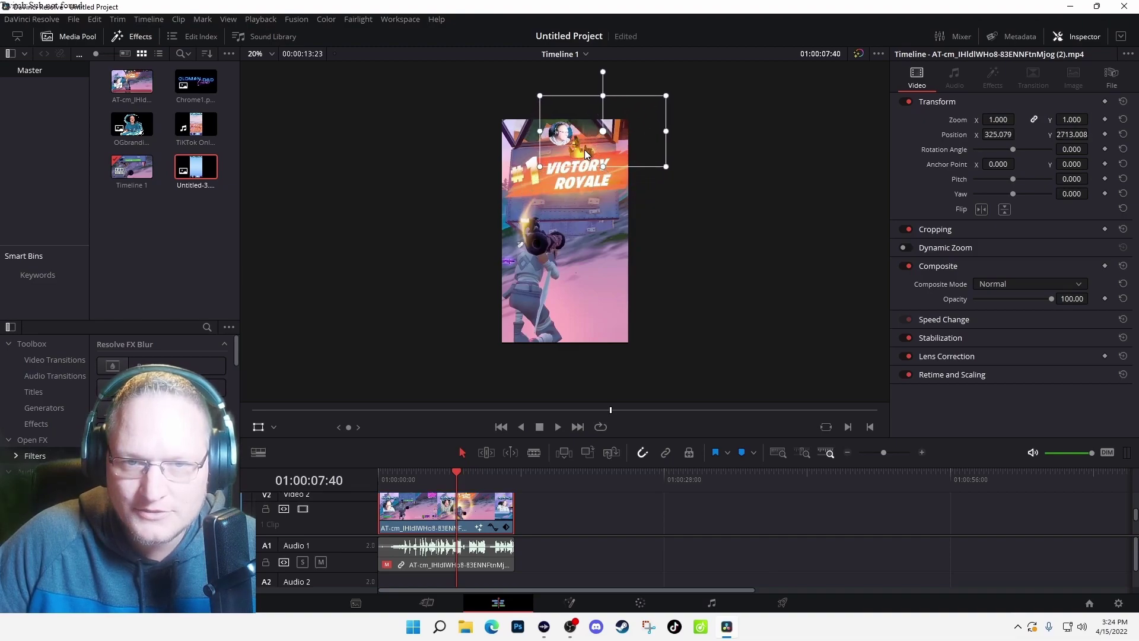
pyautogui.moveTo(540, 169); pyautogui.dragTo(393, 312)
pyautogui.moveTo(470, 202); pyautogui.dragTo(574, 218)
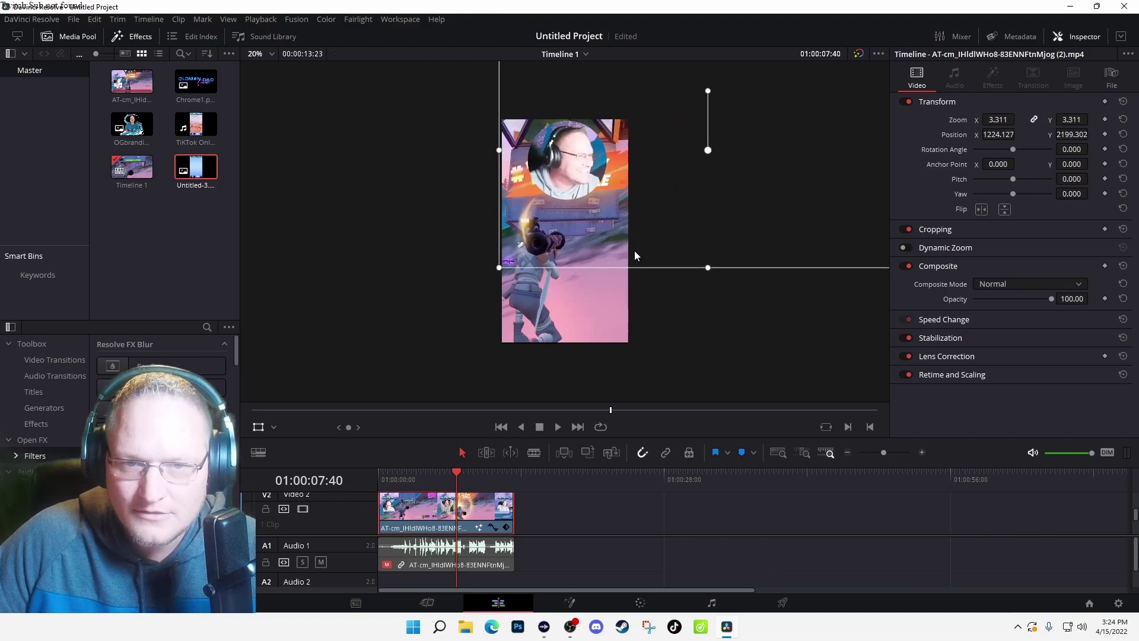
# - Play the edit from the start to check the overlay, then preview the Chrome1.png logo
pyautogui.click(382, 475)
pyautogui.press('space')
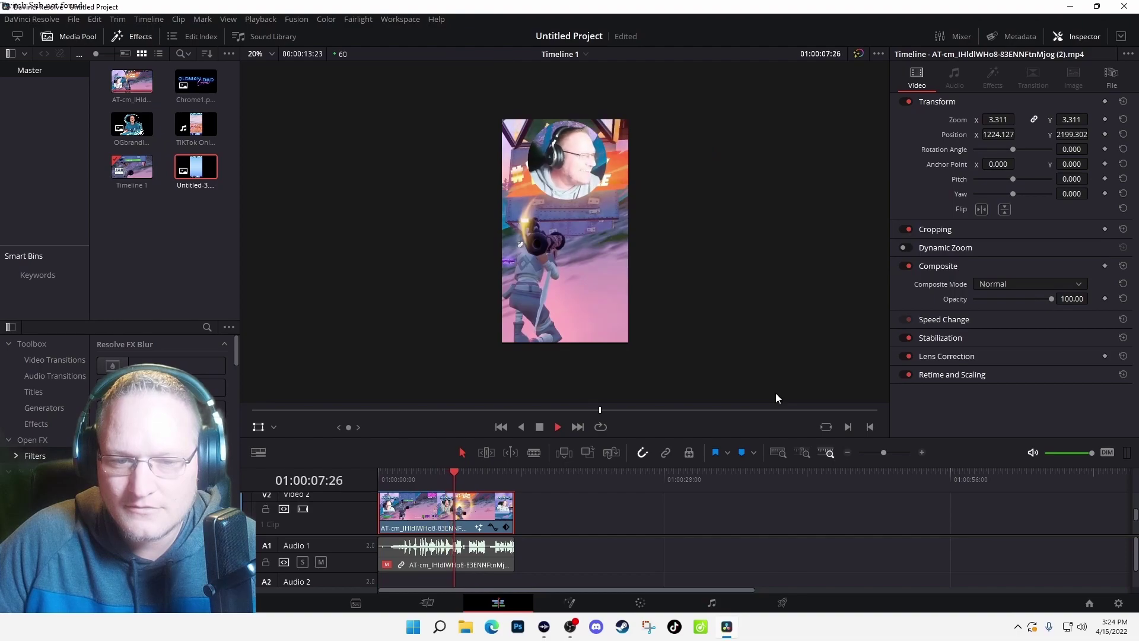
pyautogui.press('space')
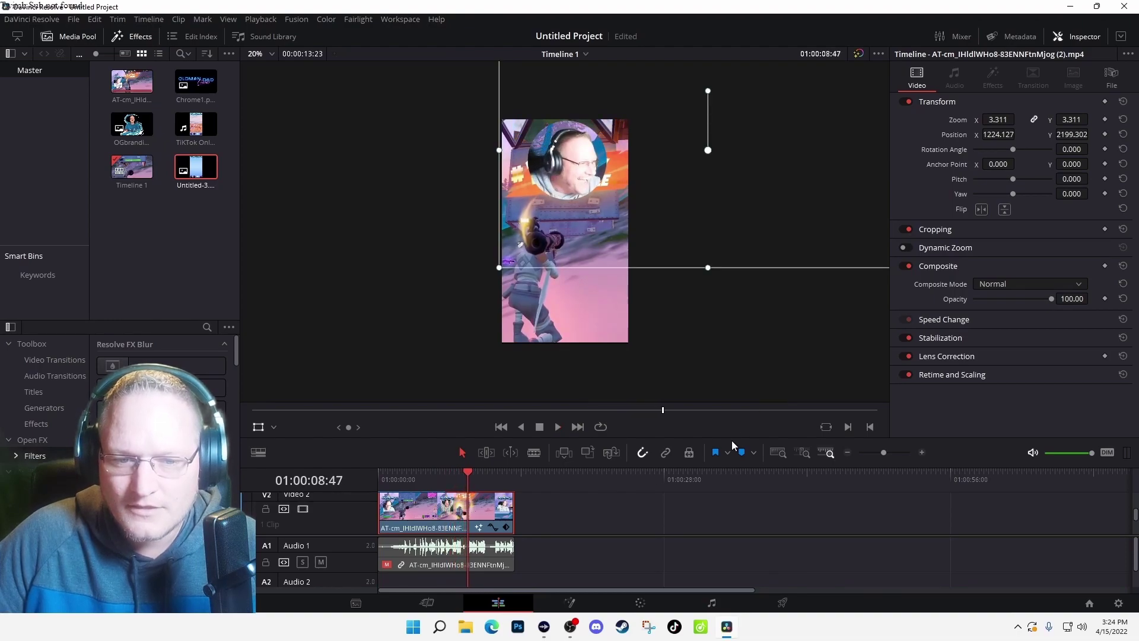
pyautogui.rightClick(446, 556)
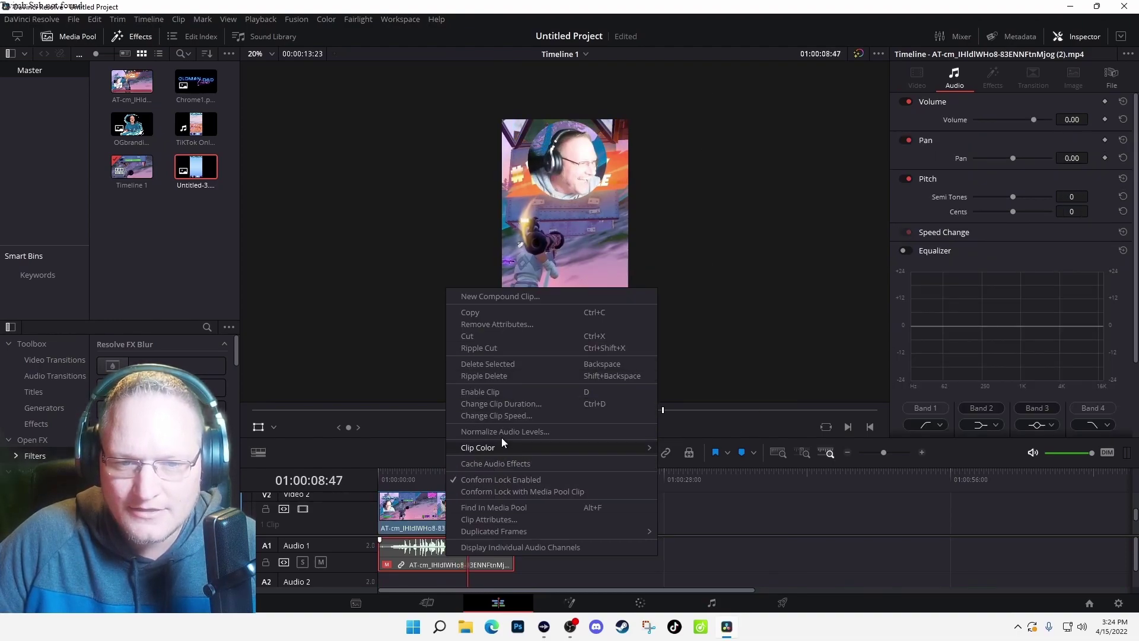
pyautogui.click(401, 475)
pyautogui.click(380, 472)
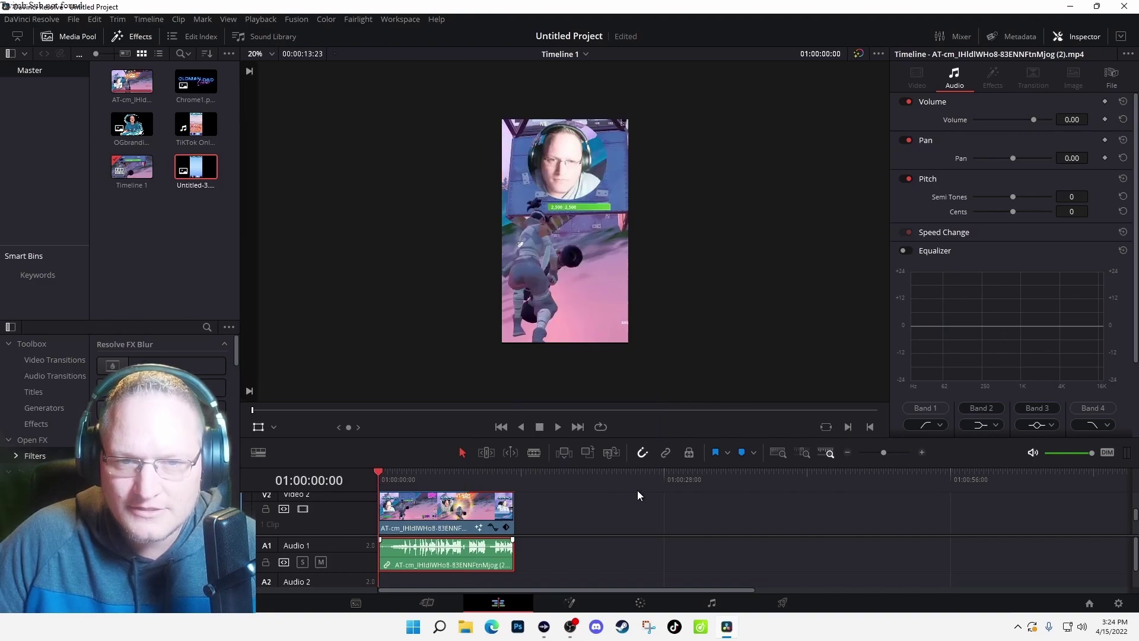
pyautogui.press('space')
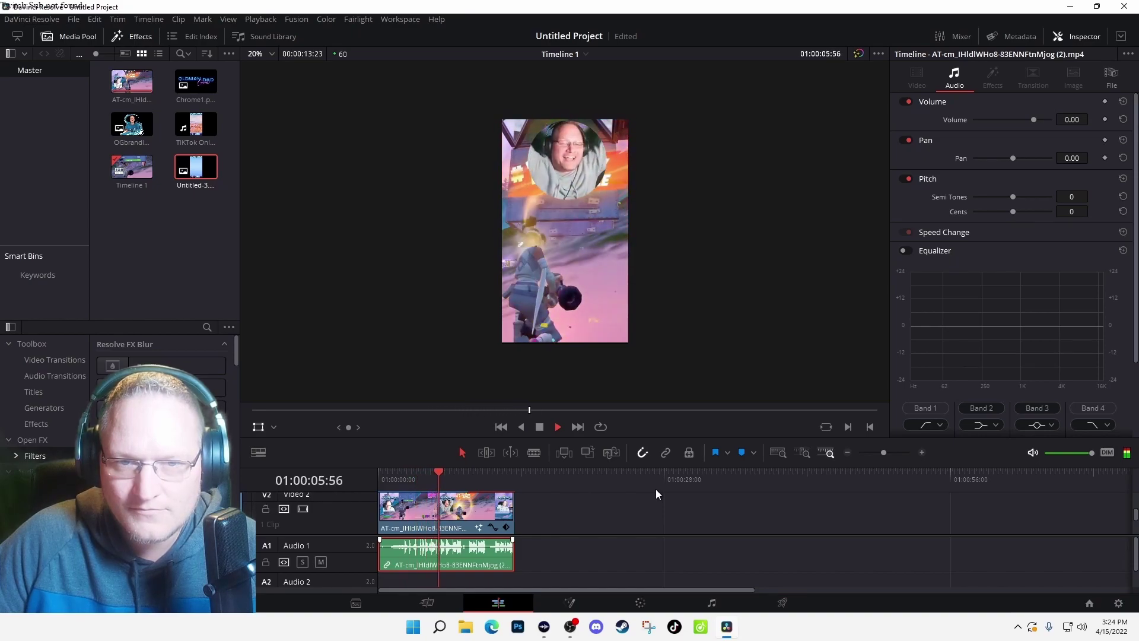
pyautogui.doubleClick(186, 84)
# - Place Chrome1.png on Video 4 at zoom 1.141, rotated 63.210°, near the frame bottom
pyautogui.moveTo(194, 78); pyautogui.dragTo(403, 513)
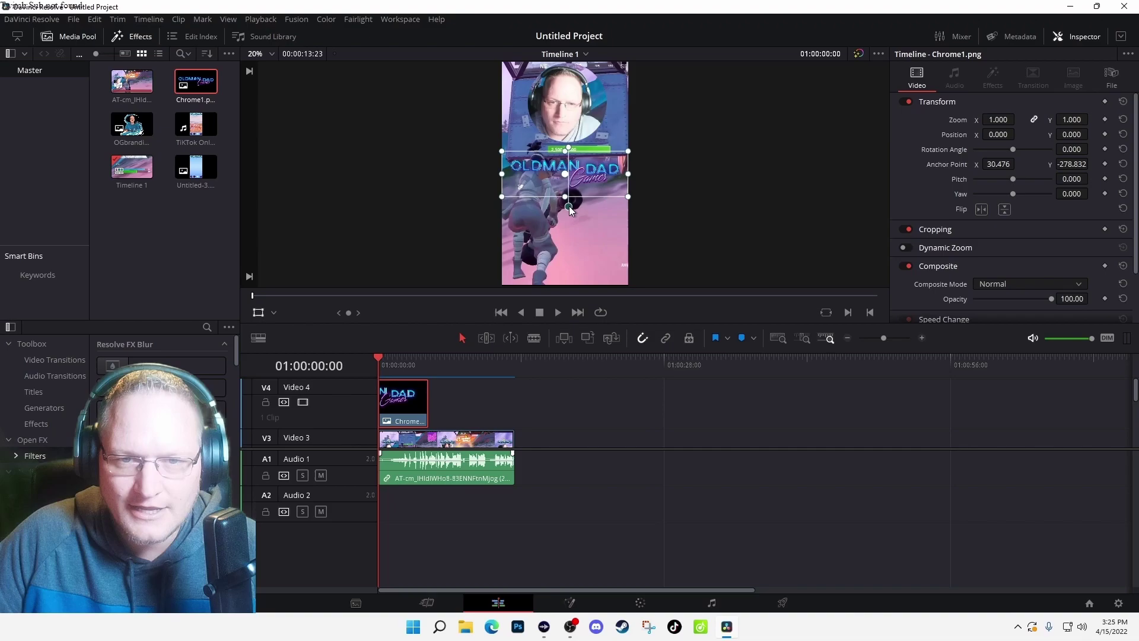
pyautogui.moveTo(580, 188); pyautogui.dragTo(577, 273)
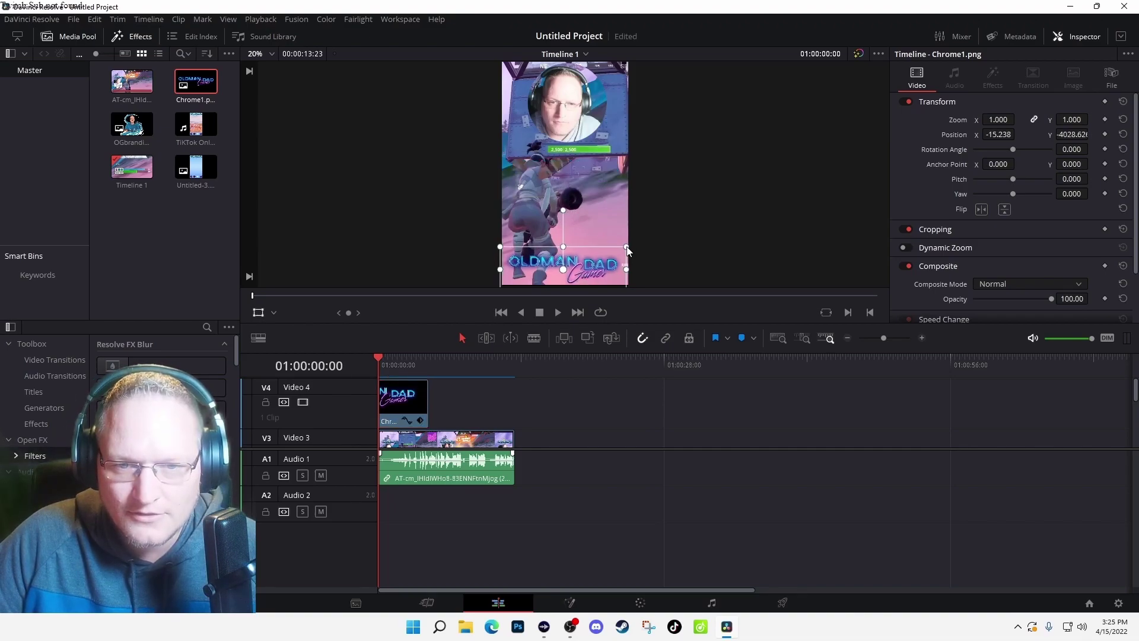
pyautogui.moveTo(627, 248); pyautogui.dragTo(635, 242)
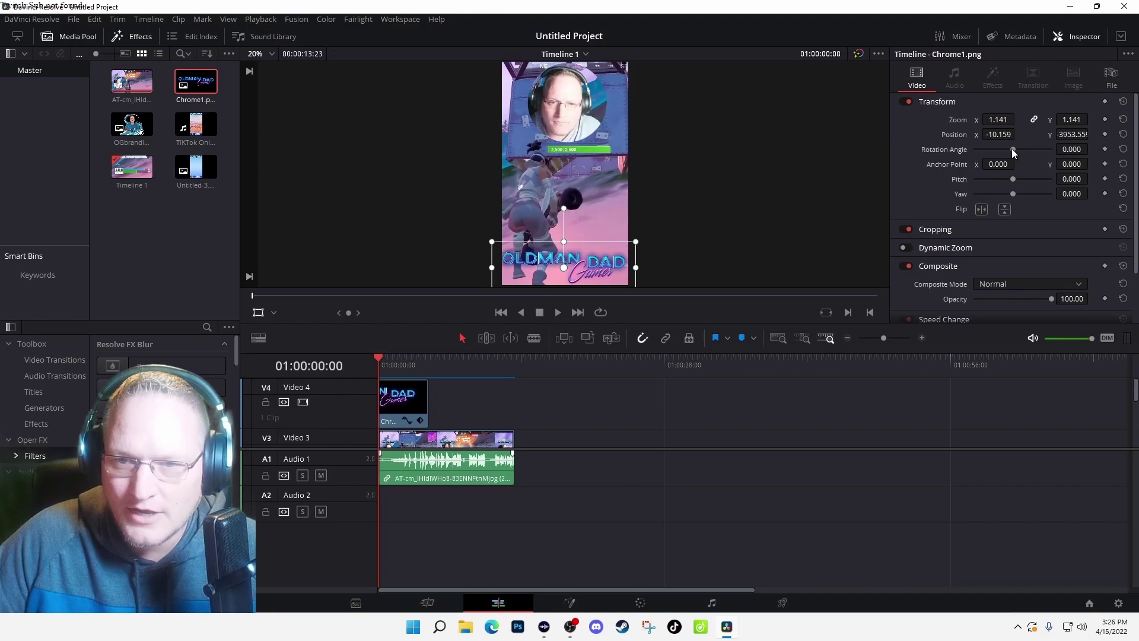
pyautogui.moveTo(1012, 150); pyautogui.dragTo(1019, 149)
pyautogui.moveTo(555, 240); pyautogui.dragTo(589, 197)
# - Extend the logo to the full clip length and play it back to check
pyautogui.moveTo(429, 400); pyautogui.dragTo(514, 400)
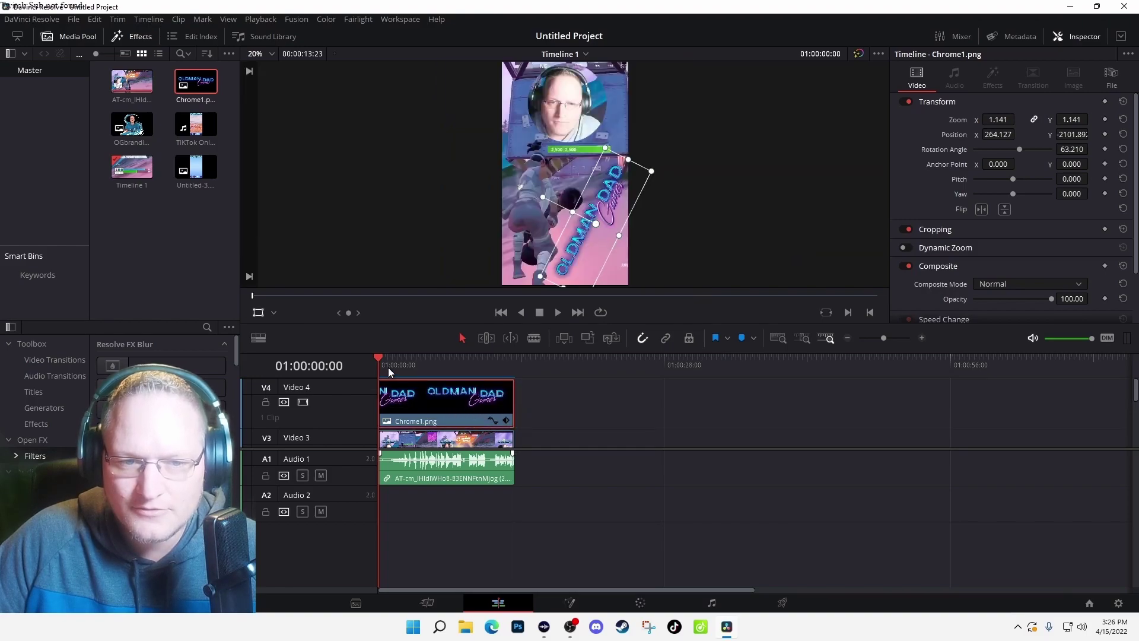
pyautogui.press('space')
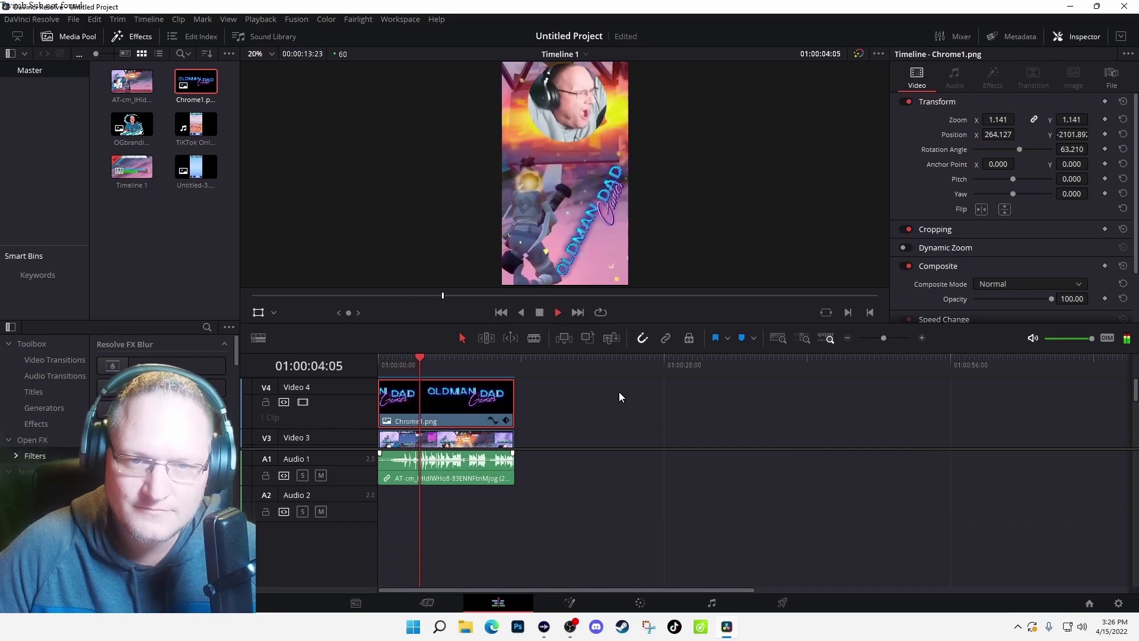
pyautogui.press('space')
pyautogui.press('Home')
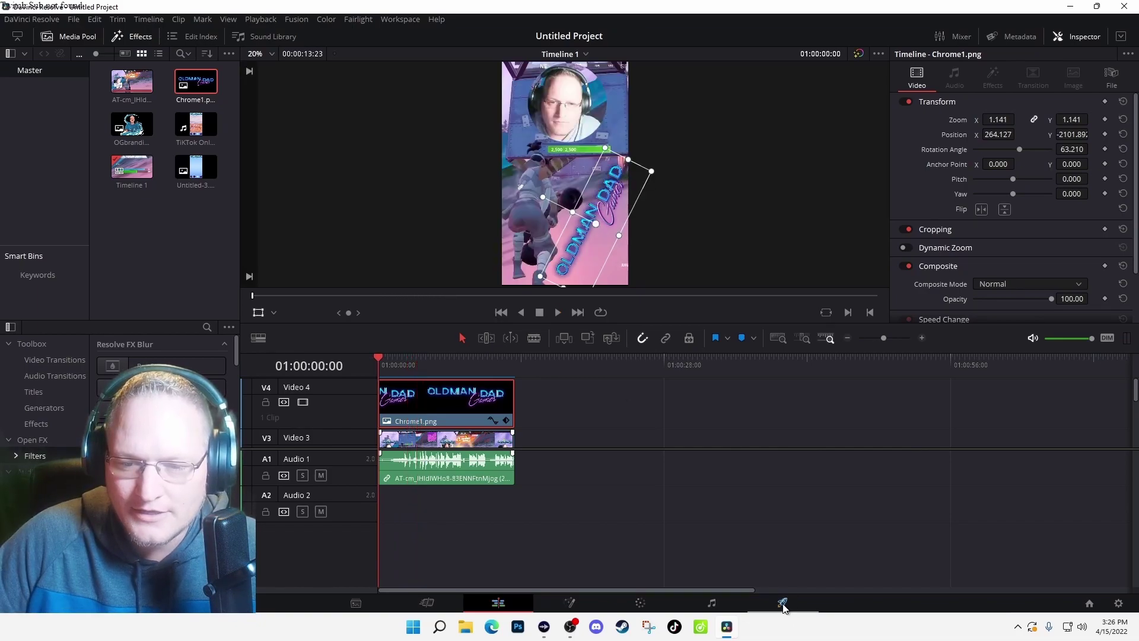
# - Render Timeline 1 as Test.mov into the Videos folder
pyautogui.click(783, 603)
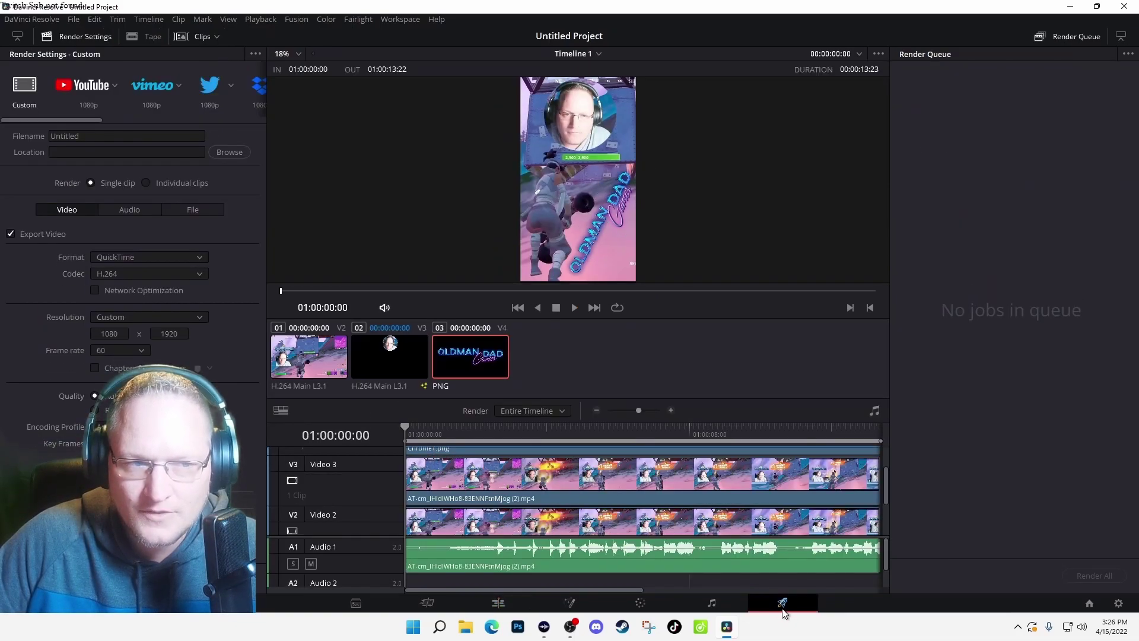
pyautogui.write('Test')
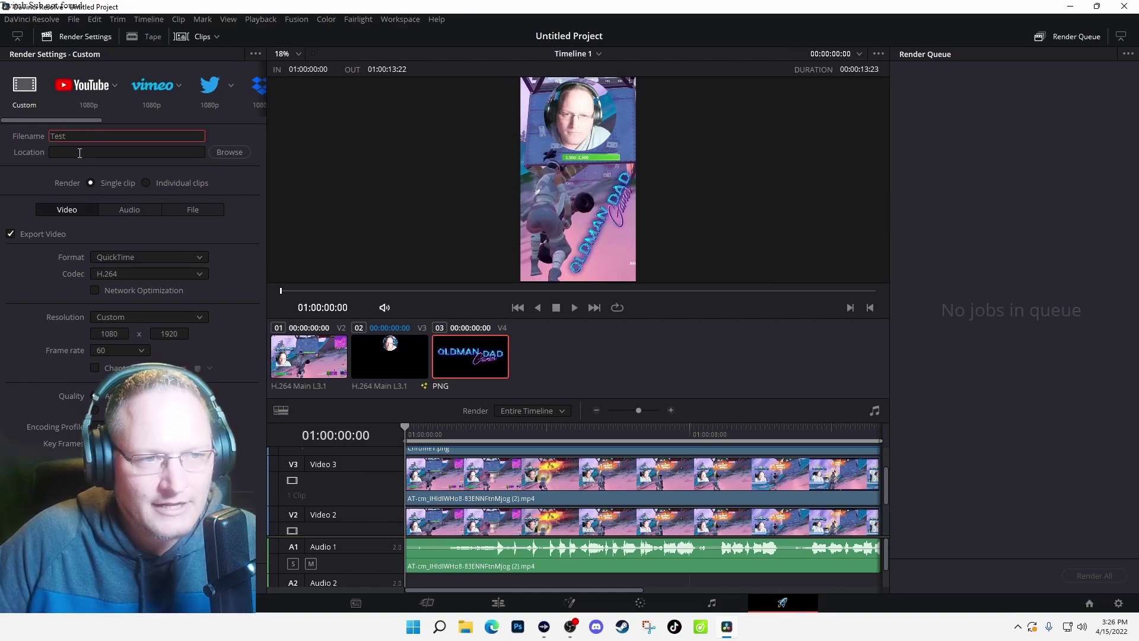
pyautogui.click(223, 155)
pyautogui.click(452, 314)
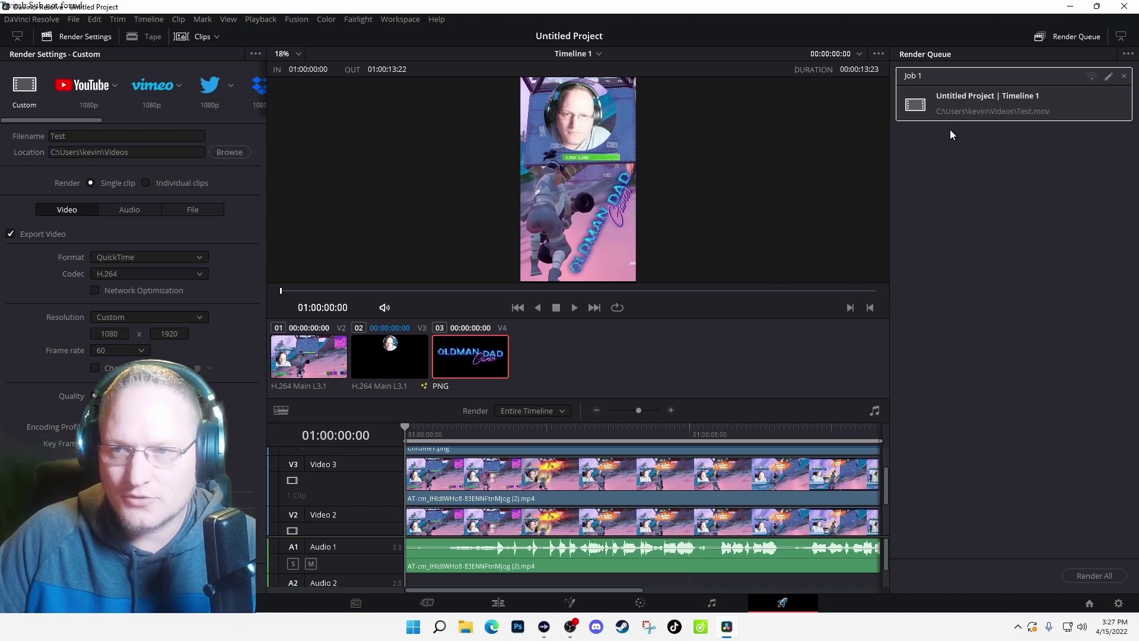
pyautogui.click(1092, 574)
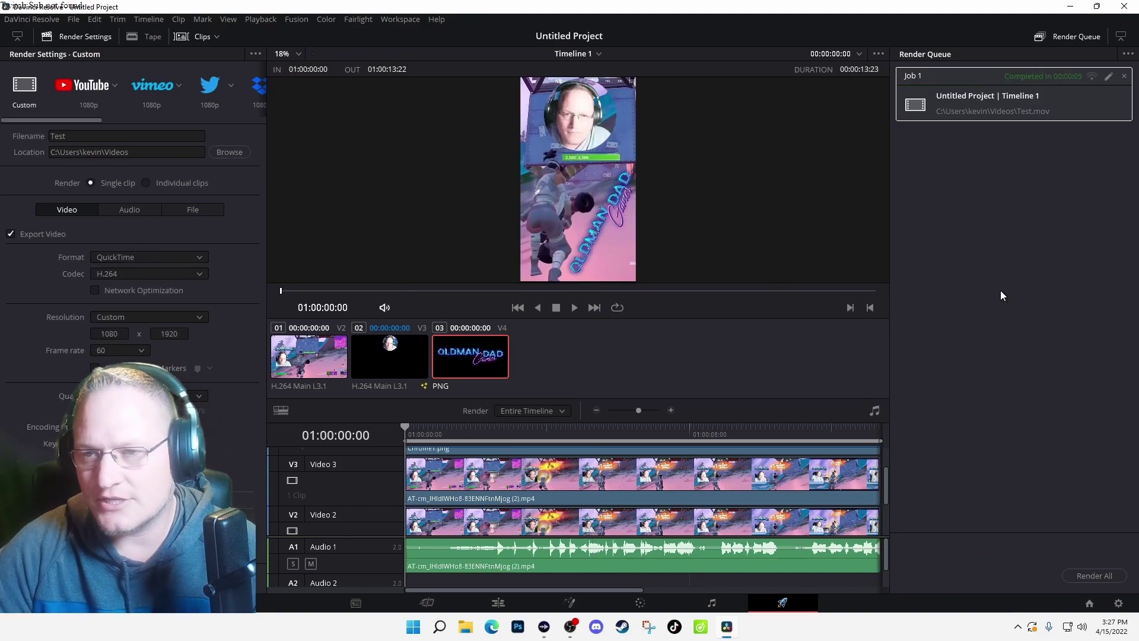
# - Find the rendered Test.mov in the Videos folder in File Explorer
pyautogui.press('super+e')
pyautogui.click(464, 326)
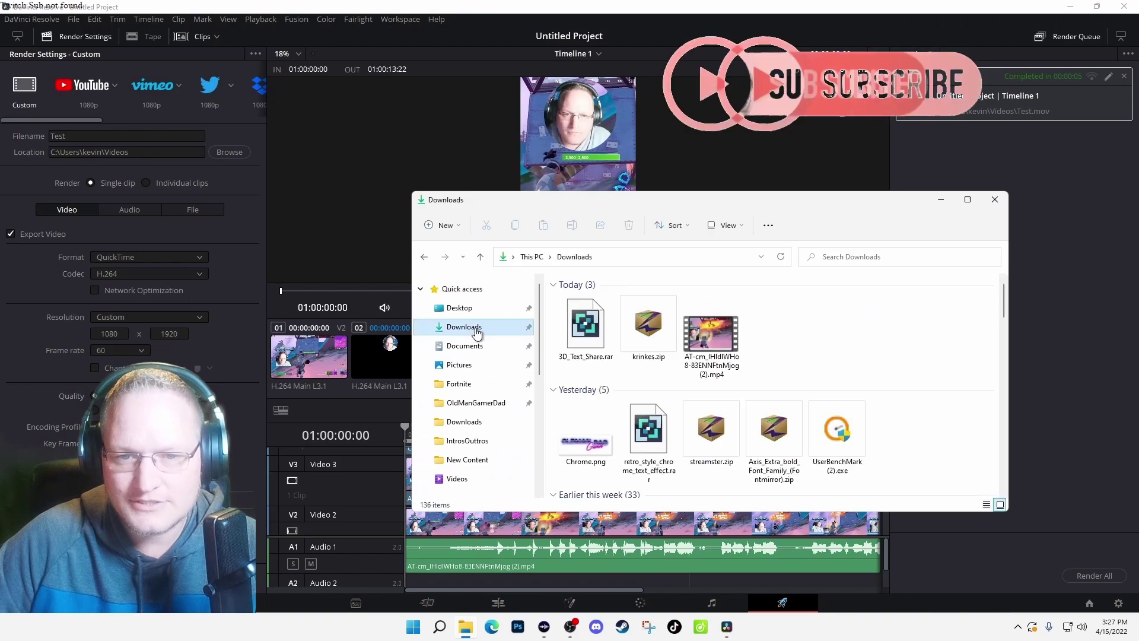
pyautogui.click(457, 478)
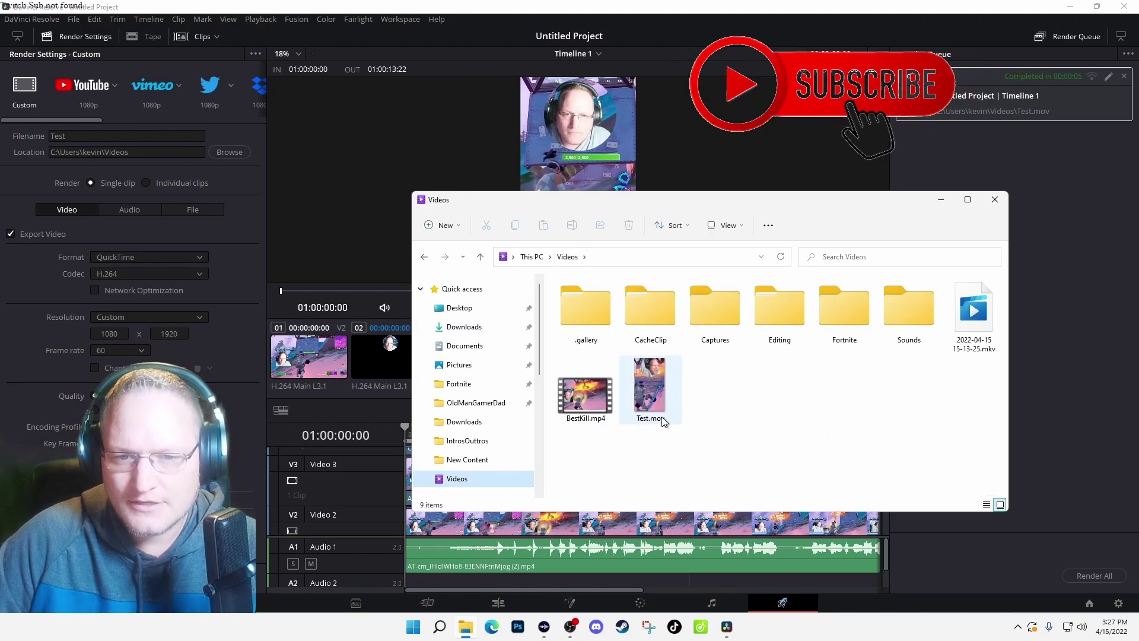
pyautogui.click(649, 386)
pyautogui.hotkey('alt', 'F4')
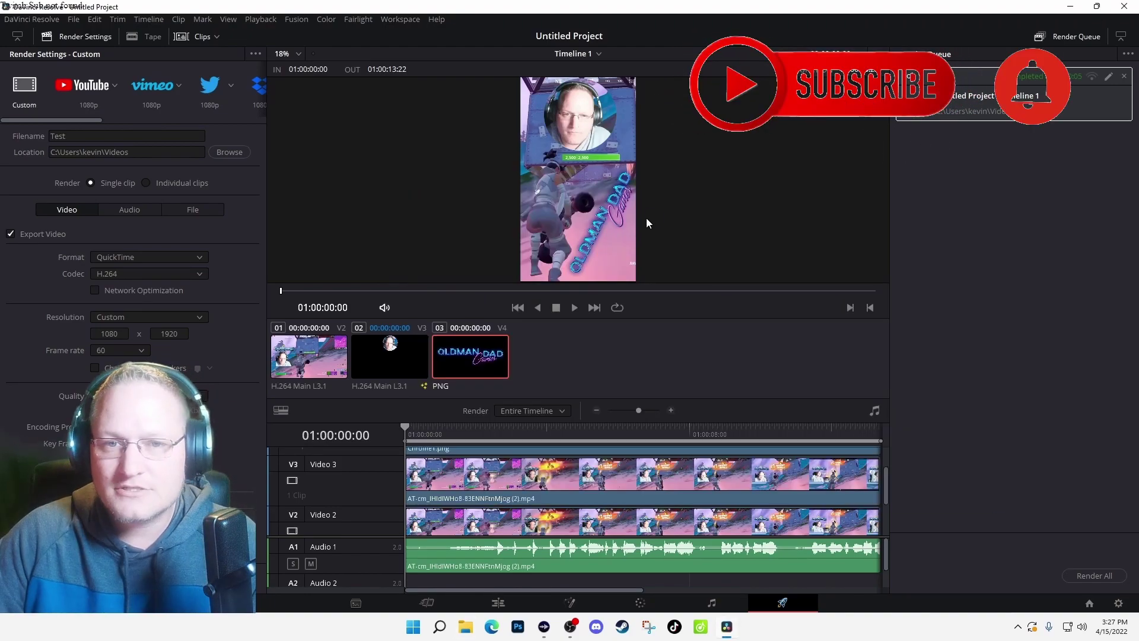